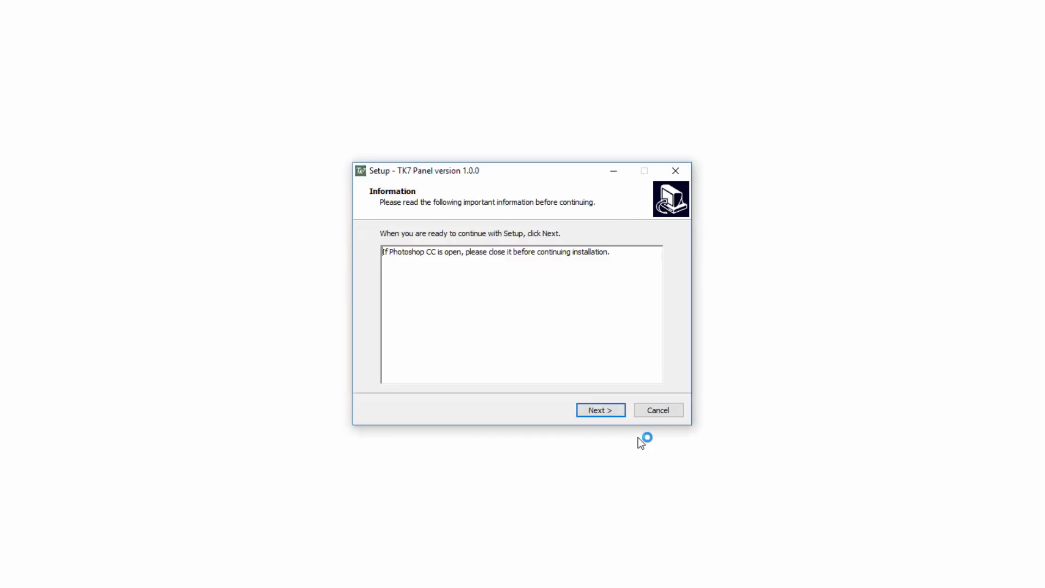
Install TK7 Panel version 1.0.0 with the setup wizard and exit the installer
click(614, 410)
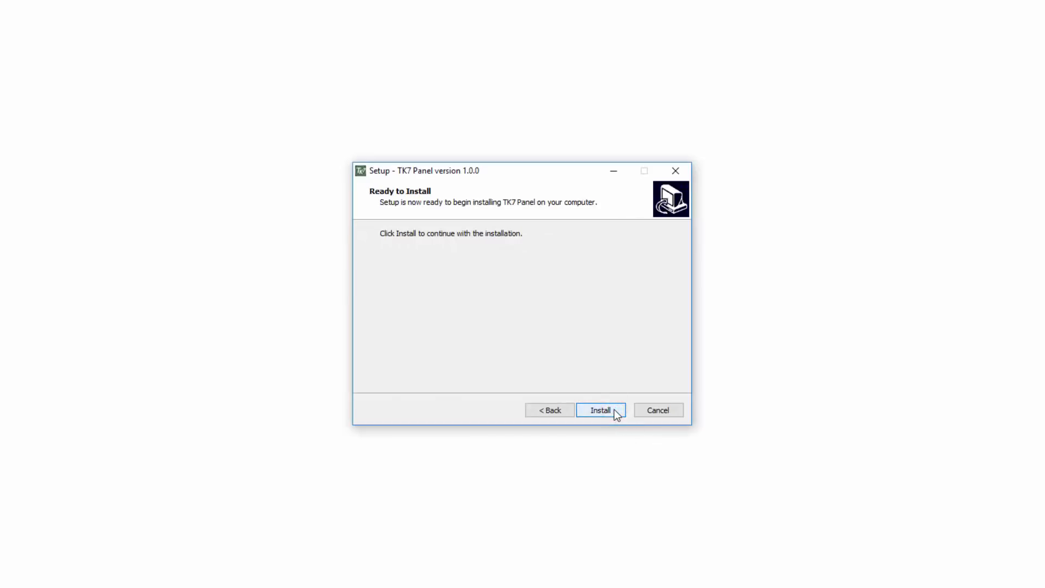
click(614, 409)
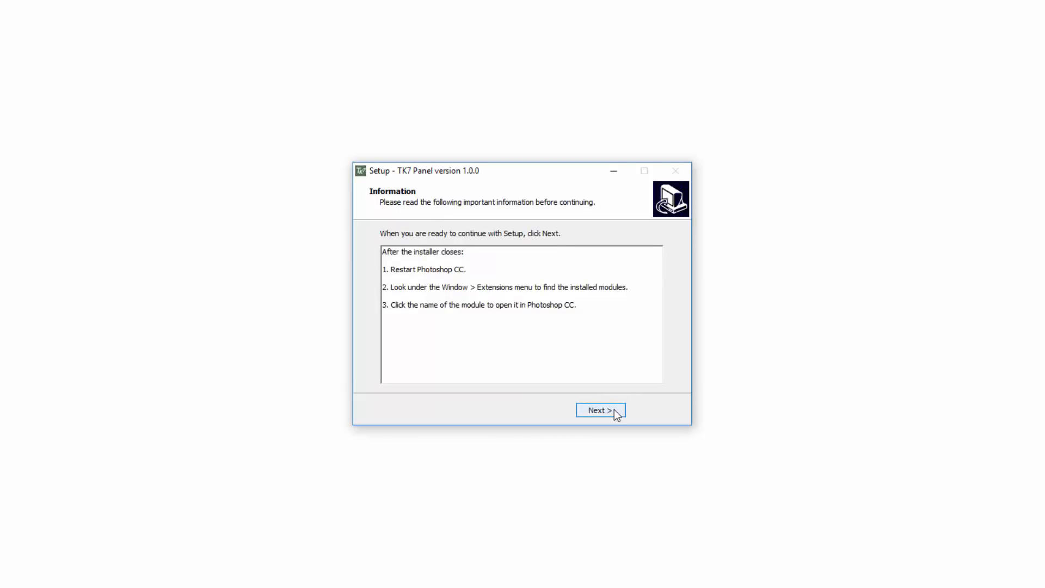
click(614, 410)
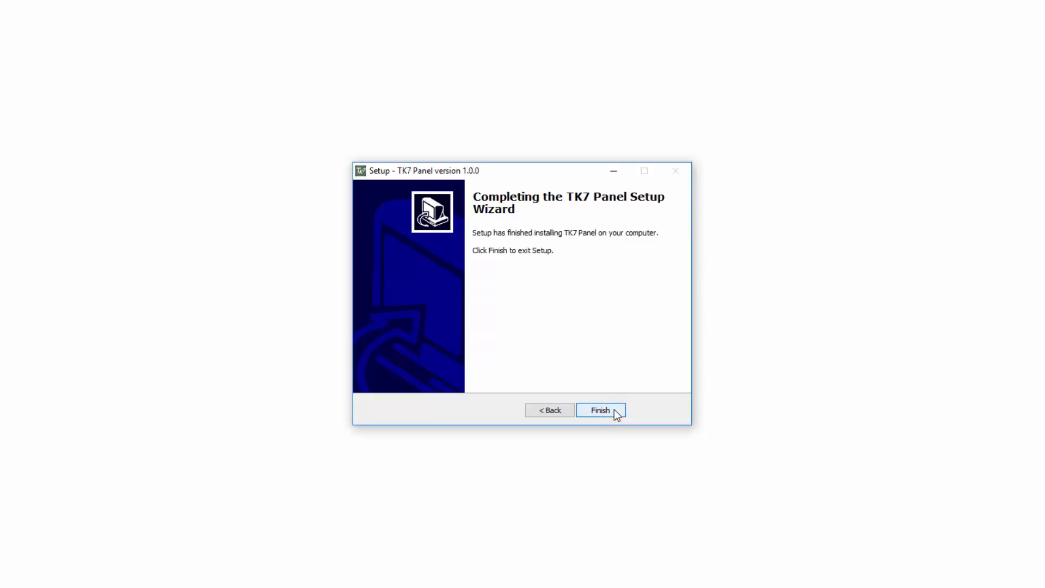
click(615, 411)
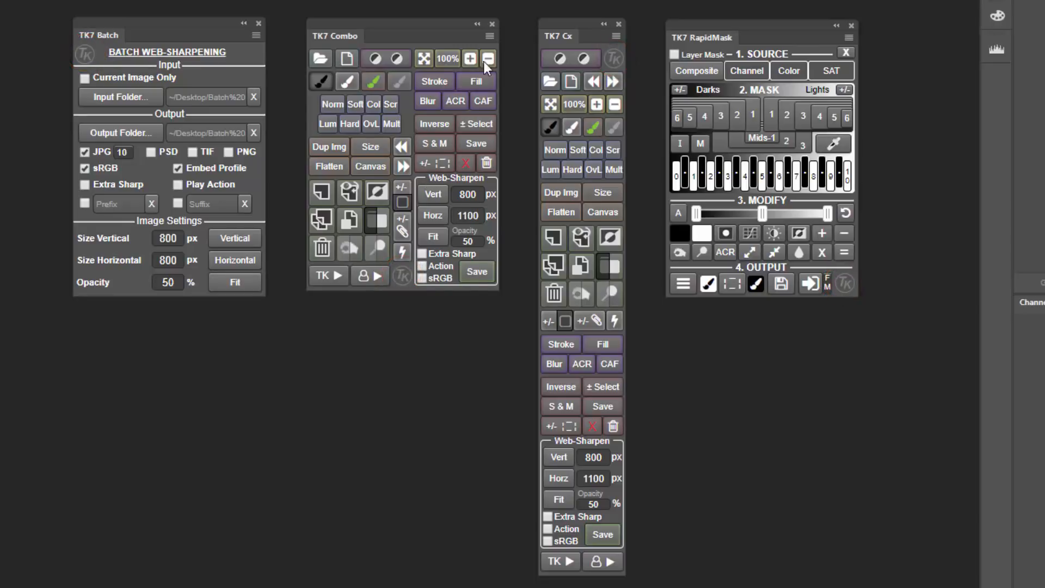
Examine the color, selection indicator and language settings of the TK7 Combo module, and close them
click(489, 36)
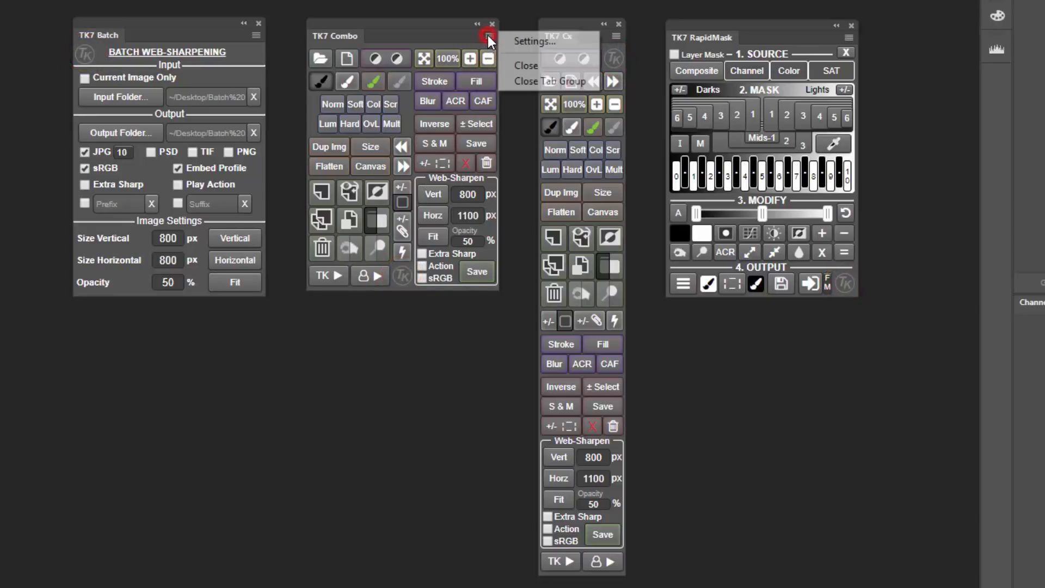
click(573, 41)
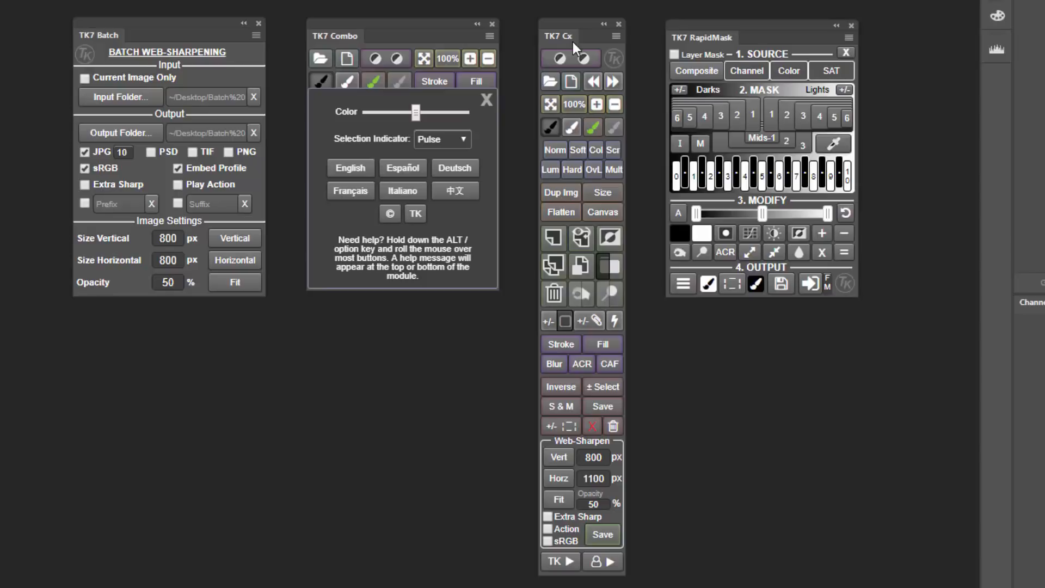
click(487, 98)
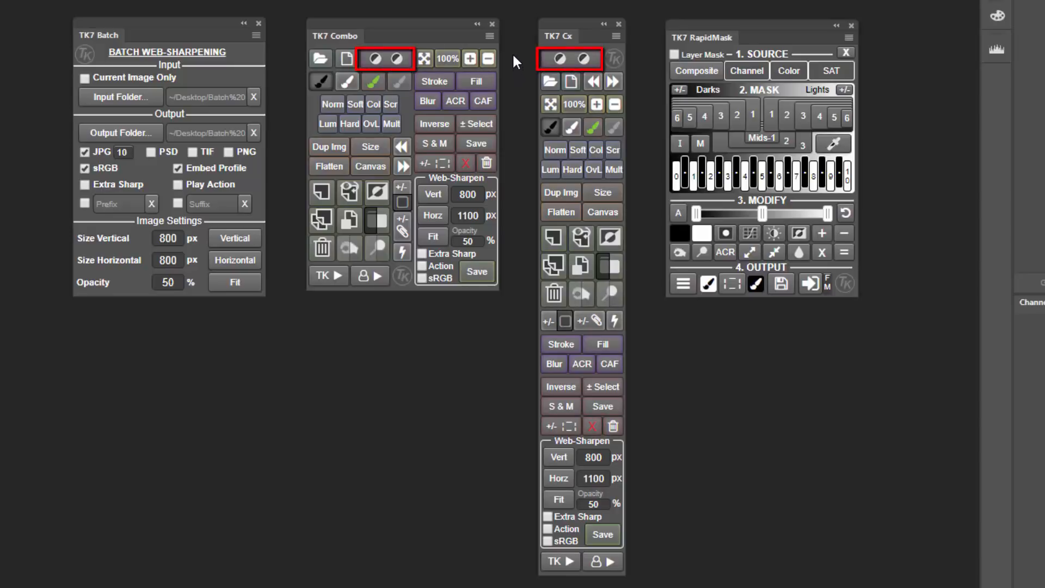
click(552, 56)
click(549, 56)
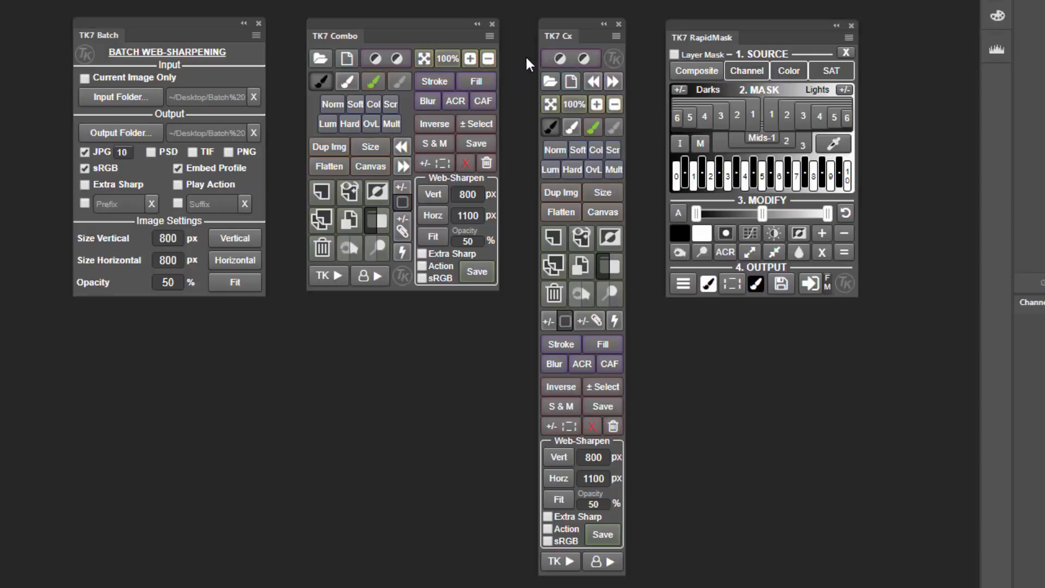
click(555, 56)
click(553, 56)
click(553, 56)
click(553, 57)
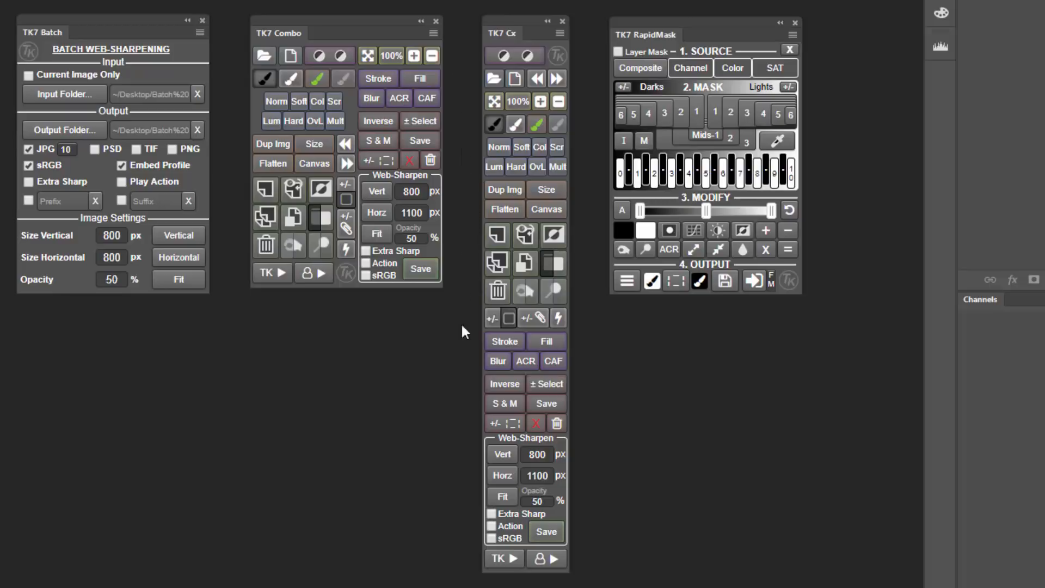
Examine the TK7 Cx module's built-in TK actions list and its User Actions list, closing each one
click(512, 556)
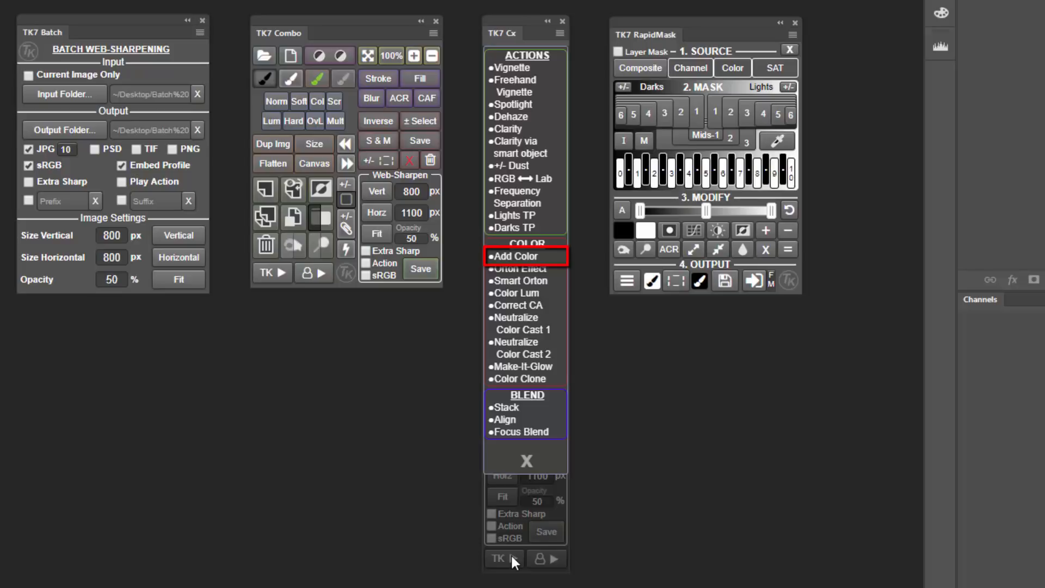
click(526, 461)
click(536, 558)
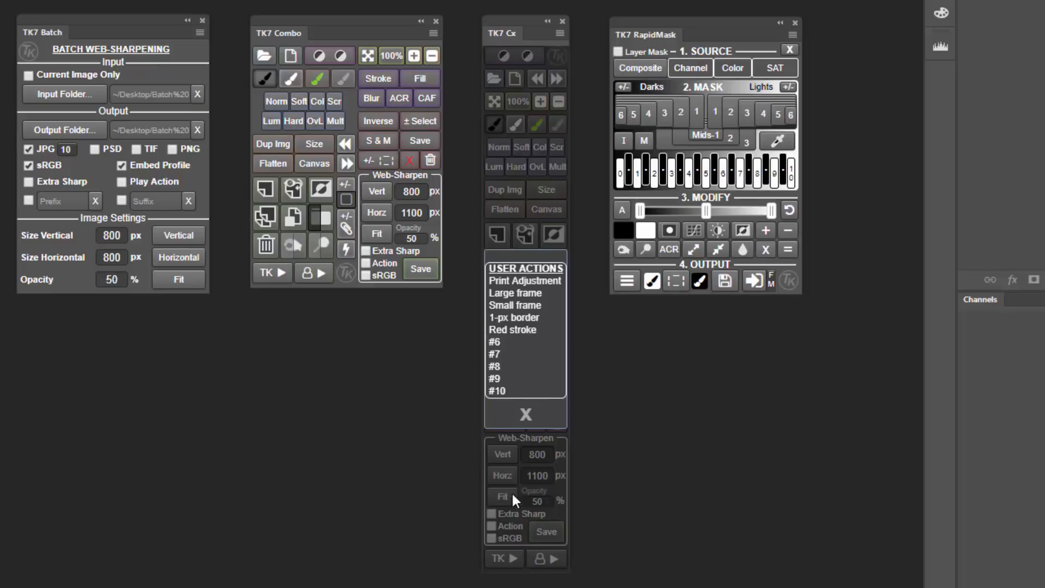
click(526, 417)
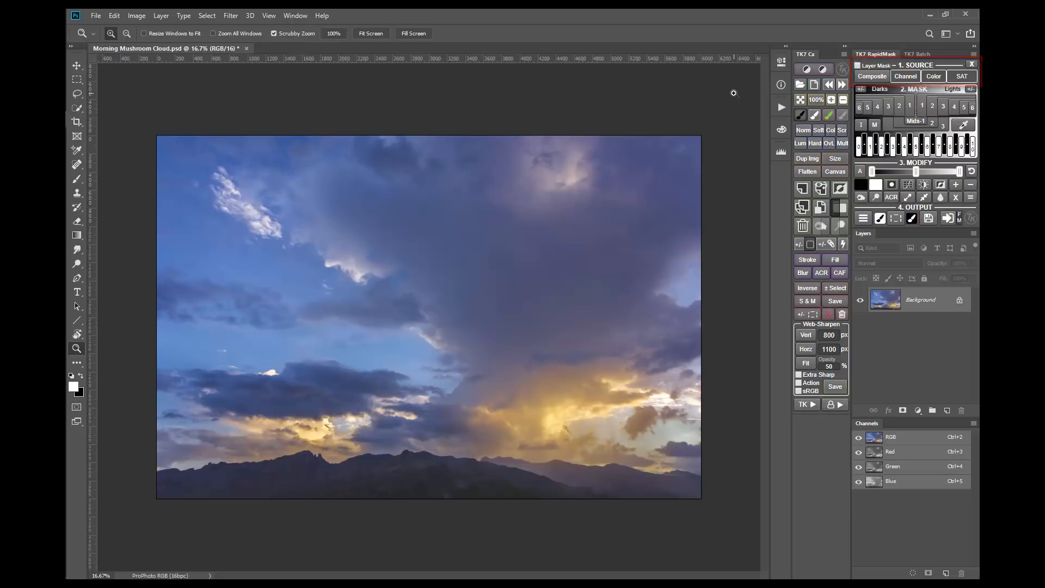
Generate Rapid Masks of the sky photo from the Composite source, the Cyan channel and the Black channel in turn
click(887, 80)
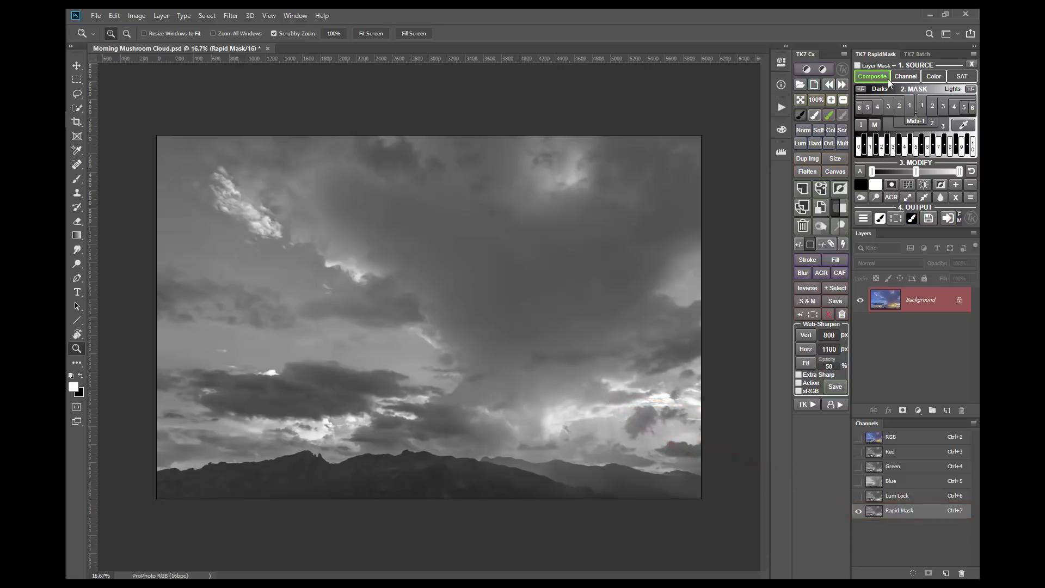
click(910, 79)
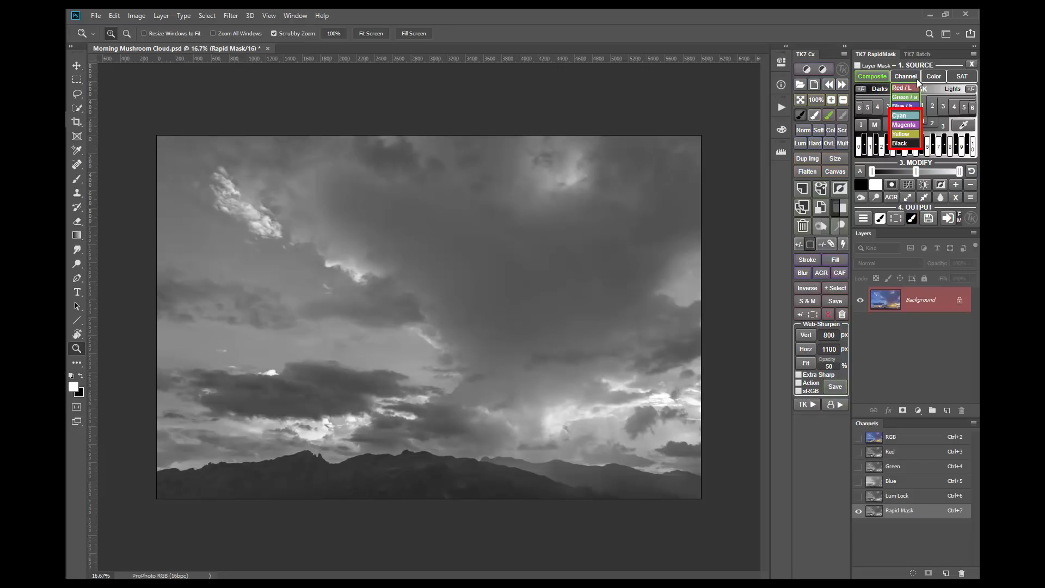
click(915, 116)
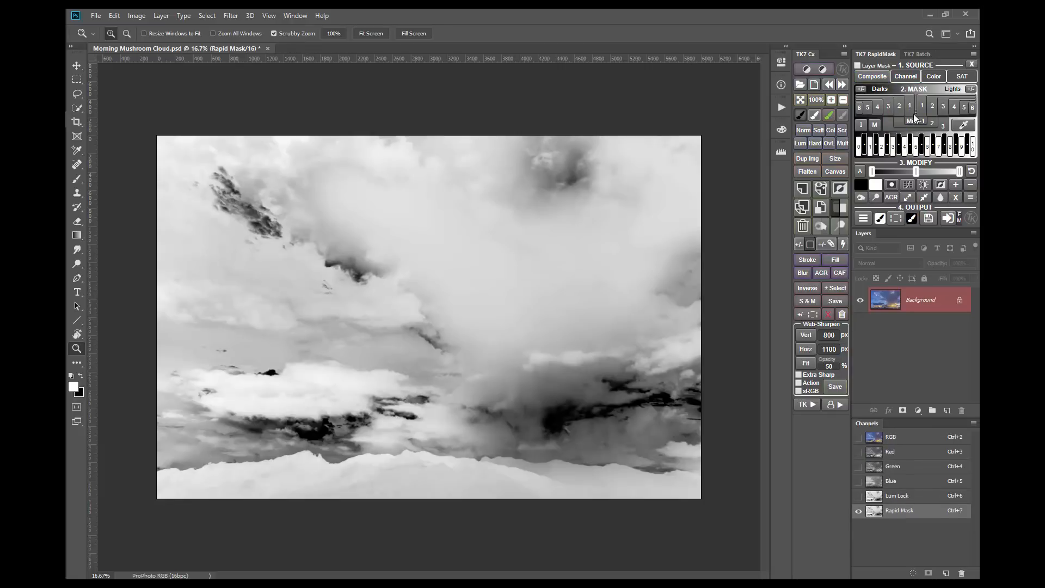
click(914, 79)
click(913, 144)
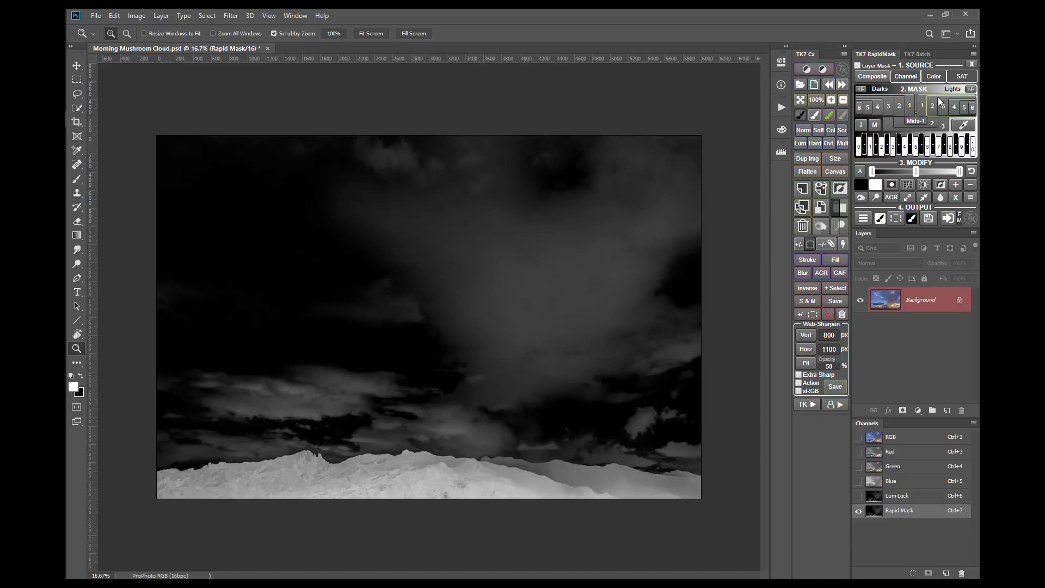
Generate color-based Rapid Masks for the Yellow-Red (warm zone) and the Blue-Cyan (cool zone), and look at the saturation source options
click(944, 80)
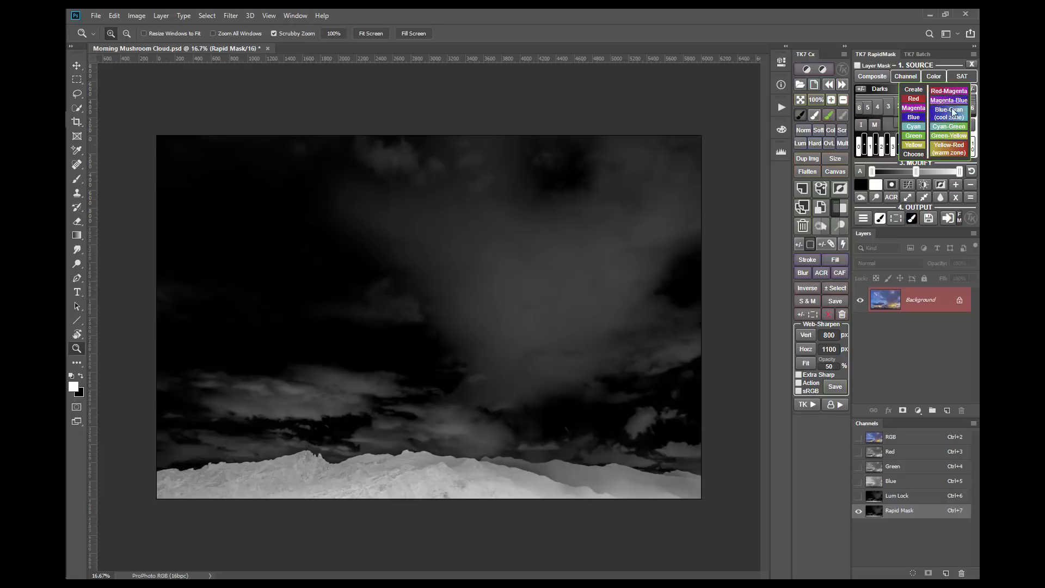
click(962, 146)
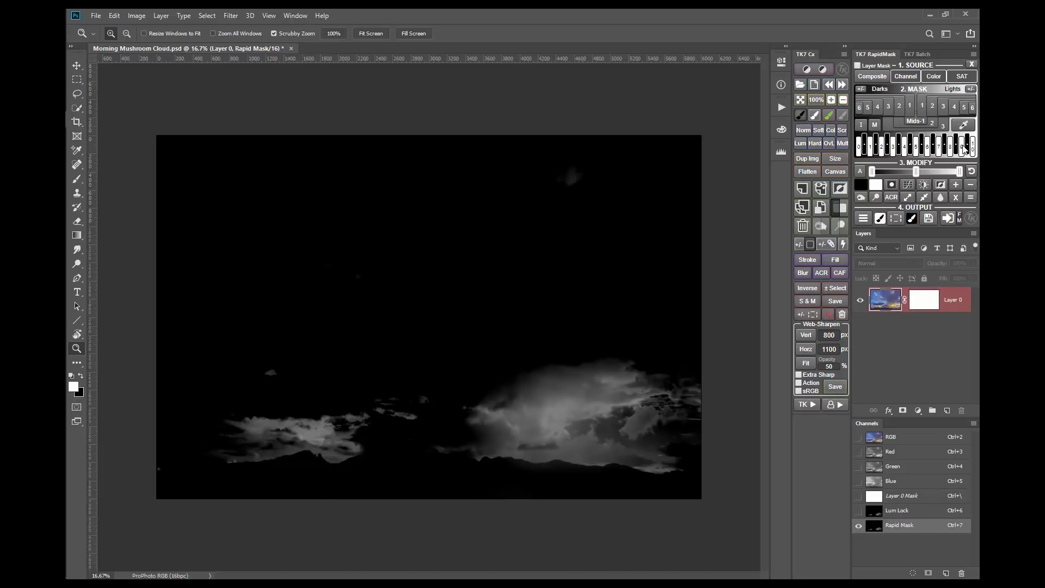
mouse_move(941, 81)
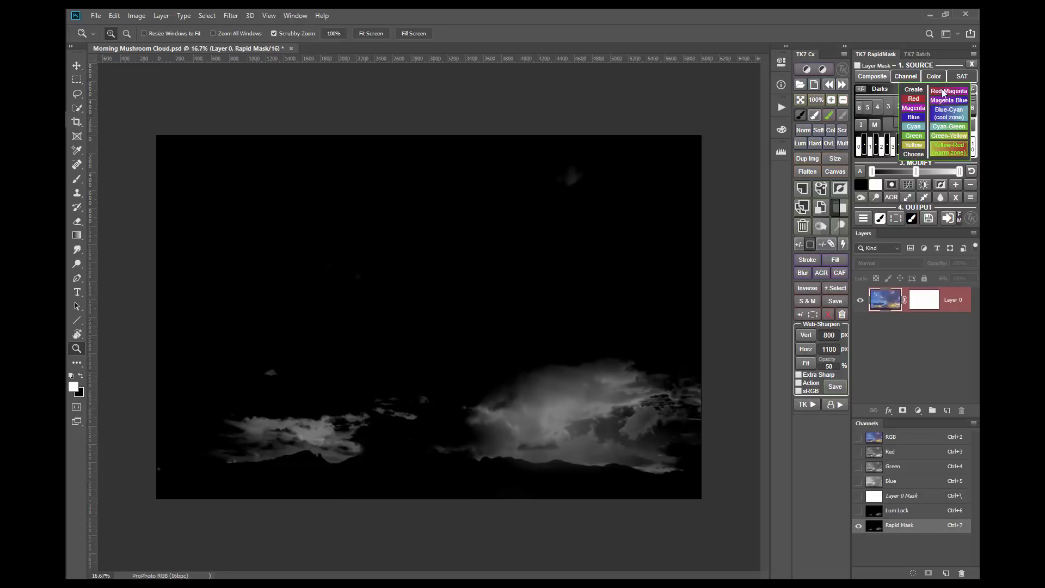
click(957, 113)
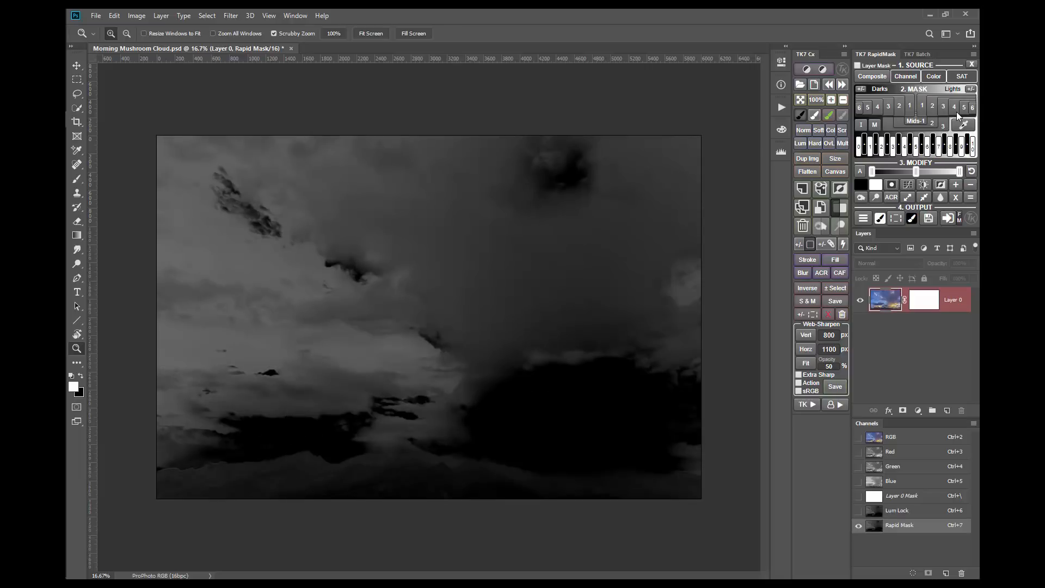
mouse_move(975, 80)
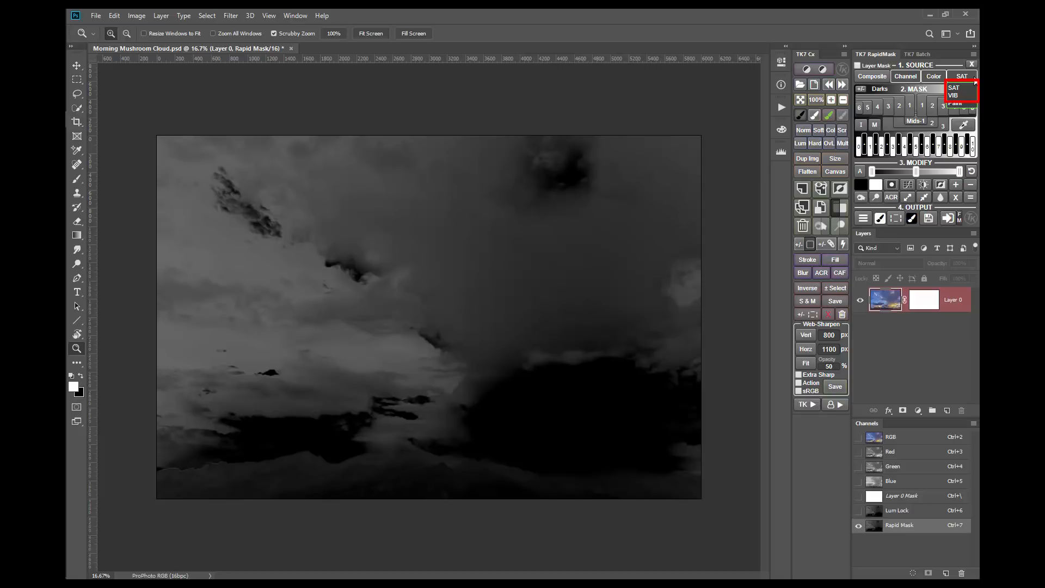
Set the mask source back to Composite and try masks from the Lights, Darks and Mids series, ending with Mids-3
click(871, 76)
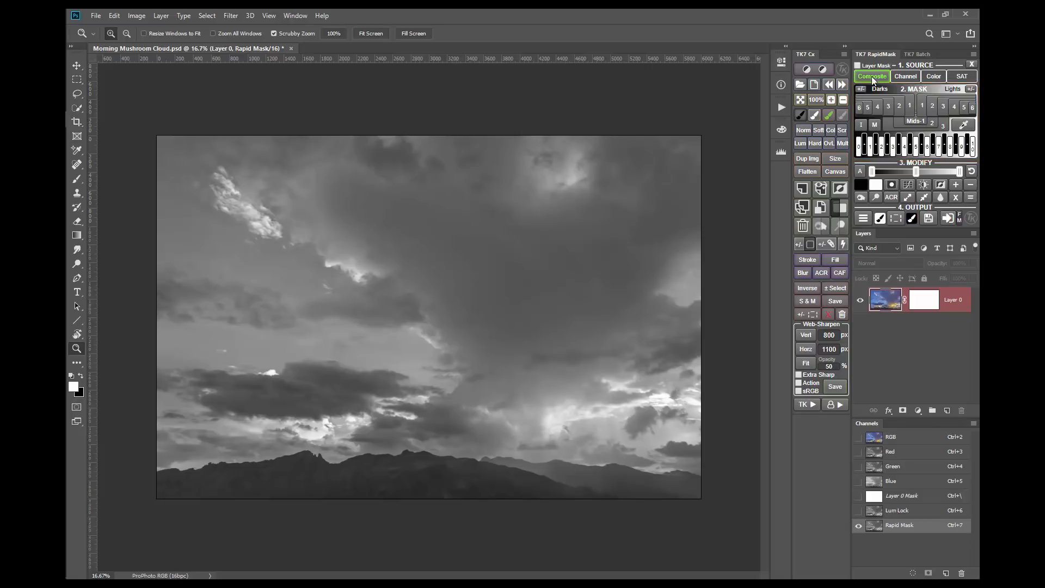
click(933, 108)
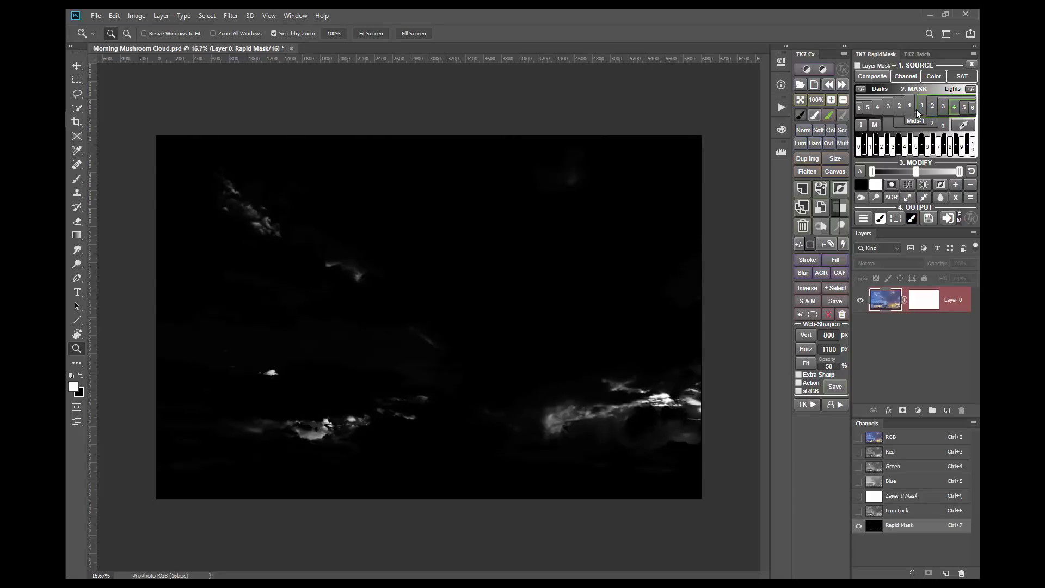
click(908, 108)
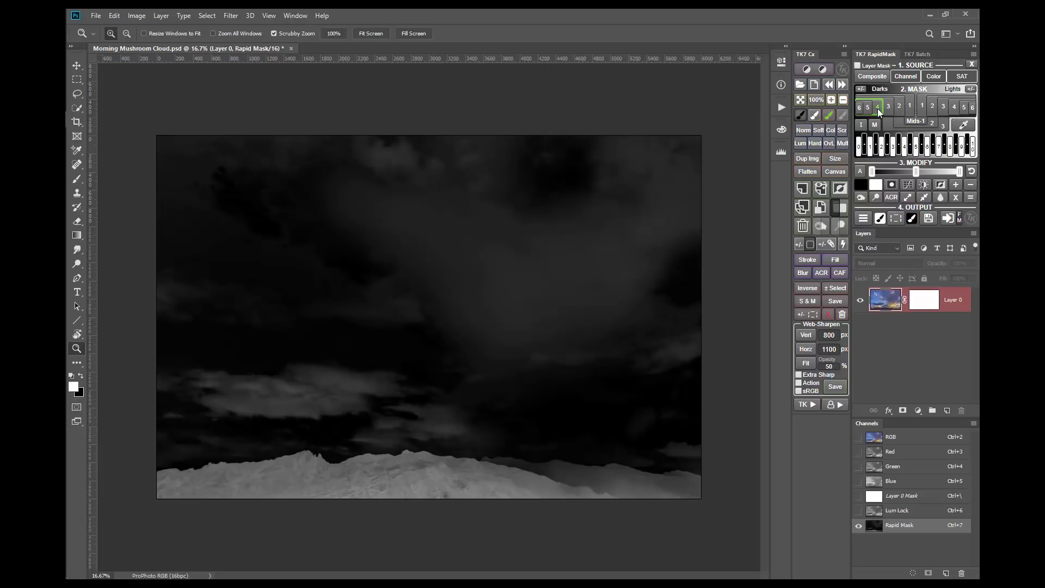
click(912, 121)
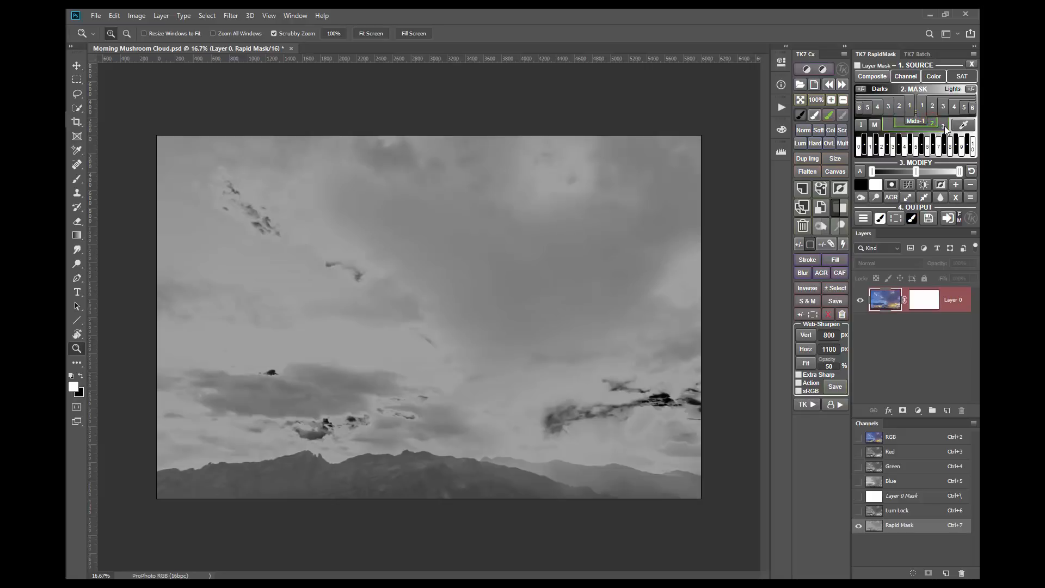
click(944, 127)
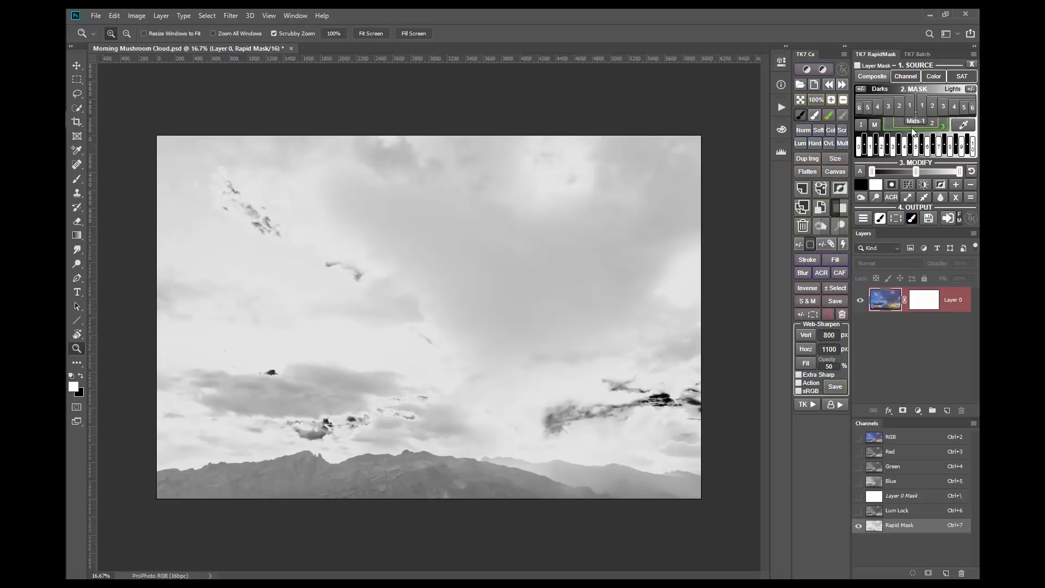
Try a series of zone masks on the Composite source, from zone 1 up through zone 9
click(871, 151)
click(883, 152)
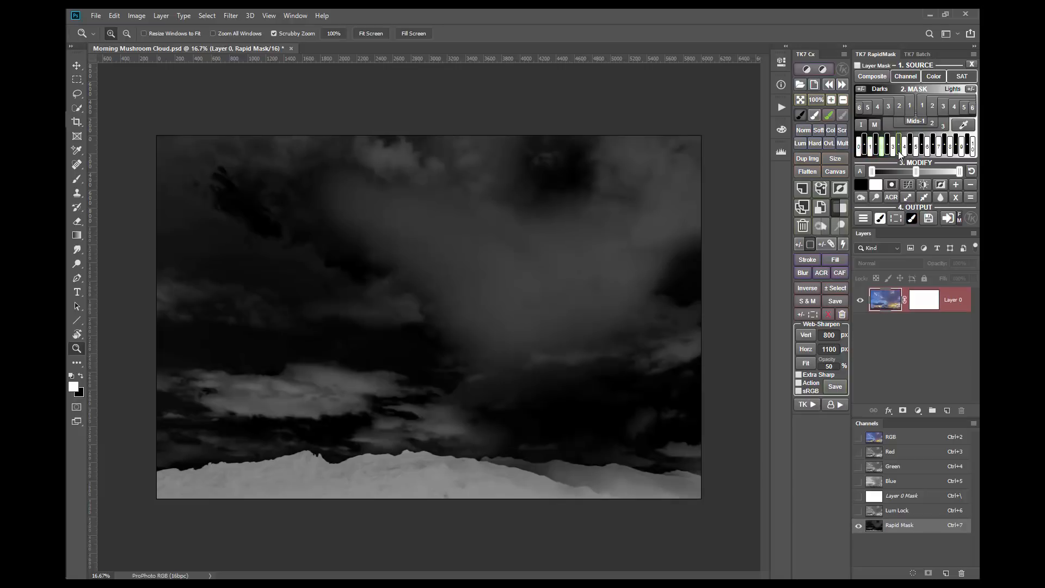
click(906, 152)
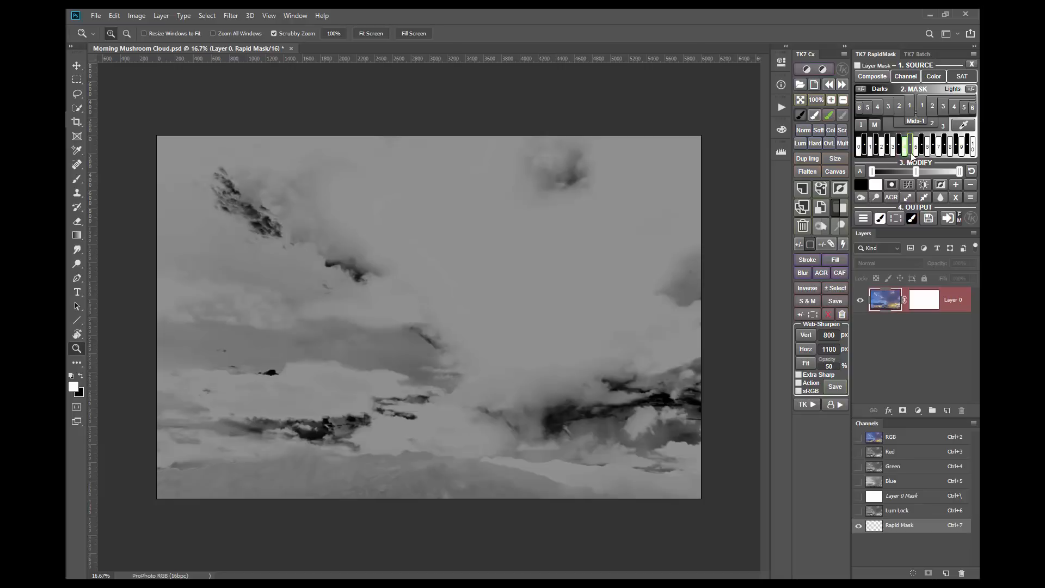
click(917, 153)
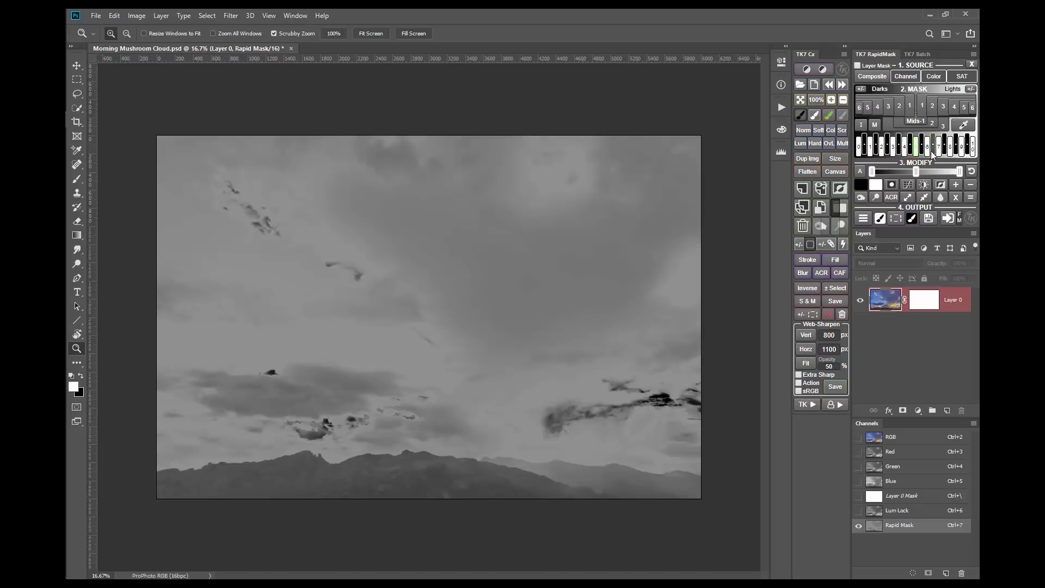
click(951, 151)
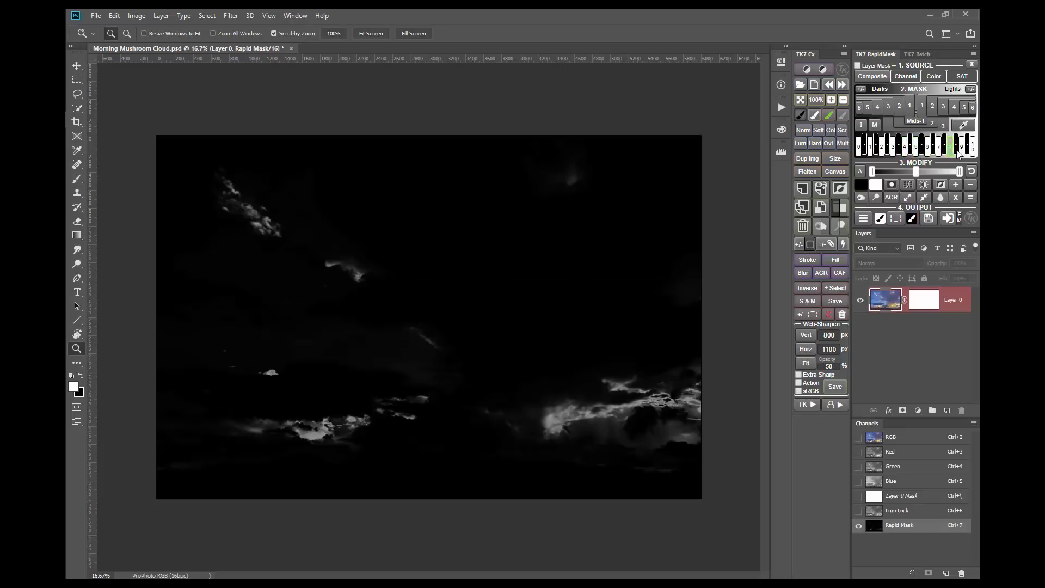
click(962, 153)
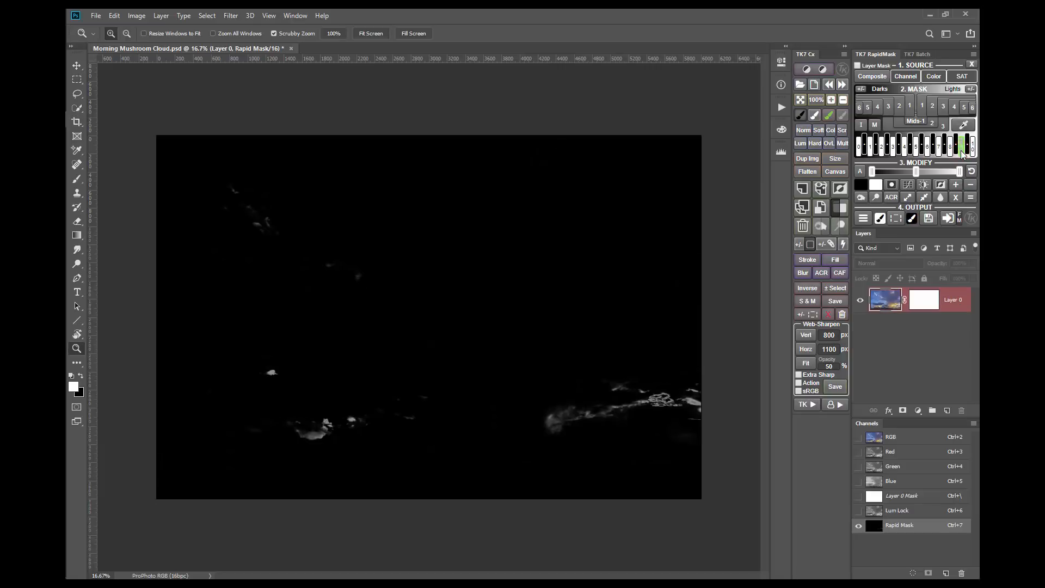
Generate a zone mask from a tone sampled in the bright cloud patch near the photo's upper right
click(965, 126)
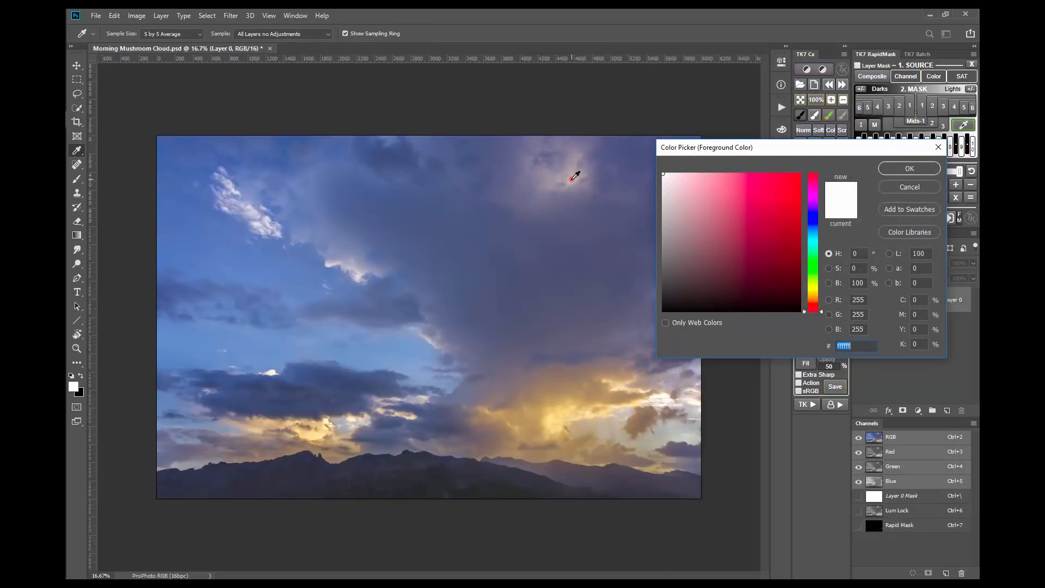
click(570, 173)
click(895, 168)
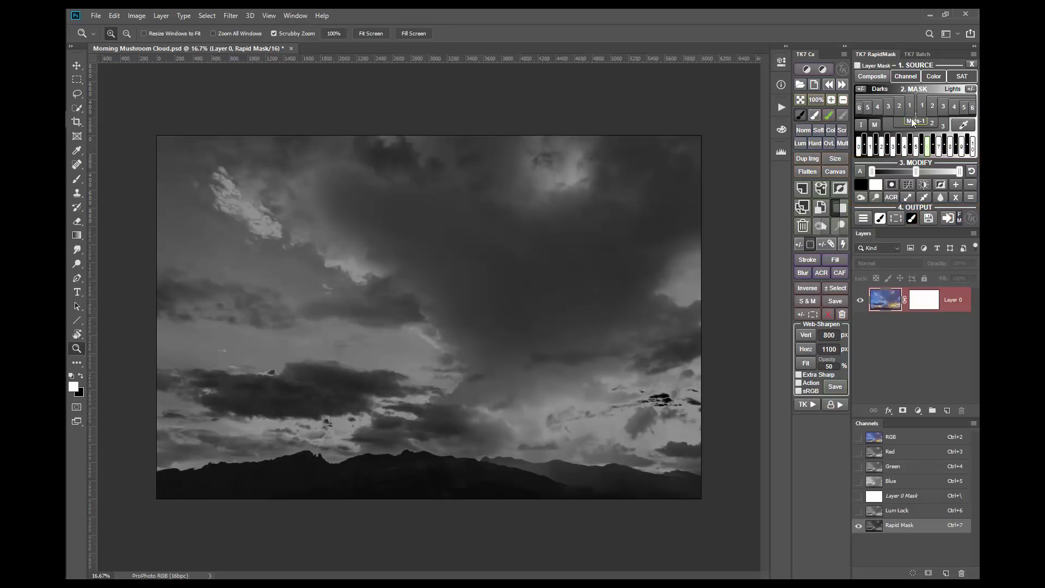
Generate the Lights-1 mask, try darkening and brightening it with the Modify levels sliders, and reset the modification
click(920, 107)
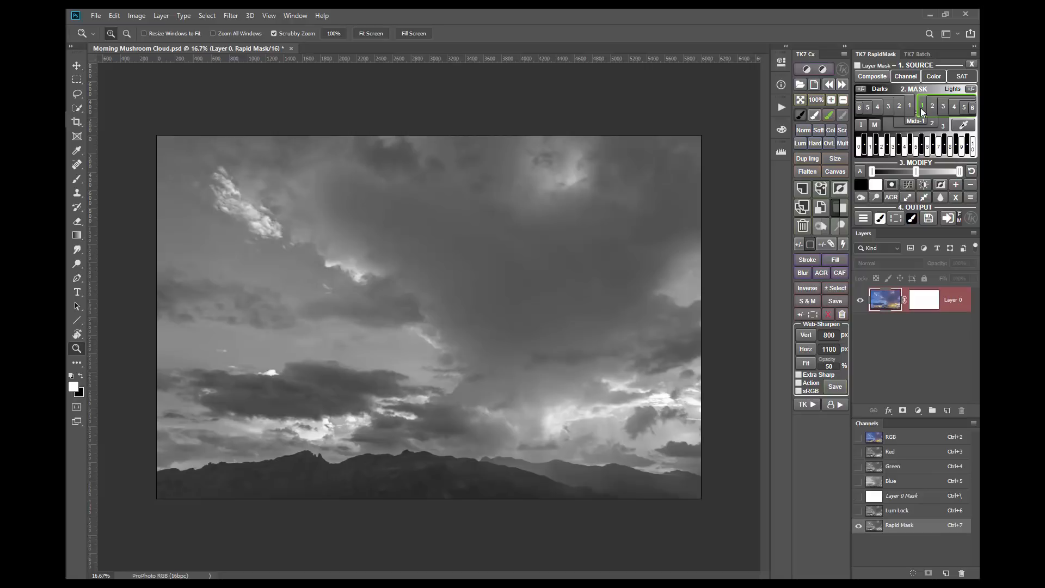
mouse_move(918, 173)
mouse_down()
mouse_move(897, 174)
mouse_move(961, 173)
mouse_up()
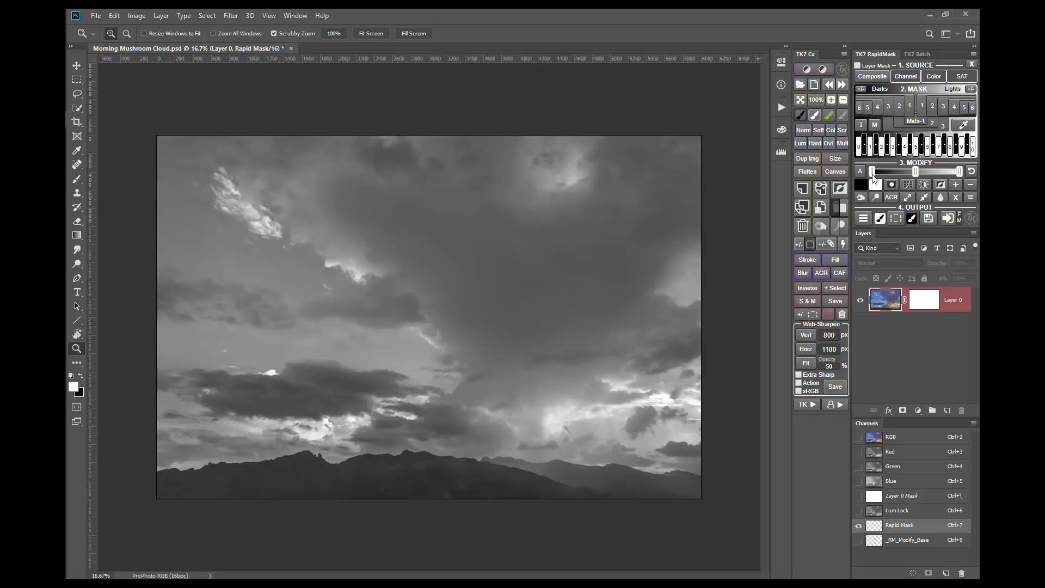
drag(872, 172, 901, 174)
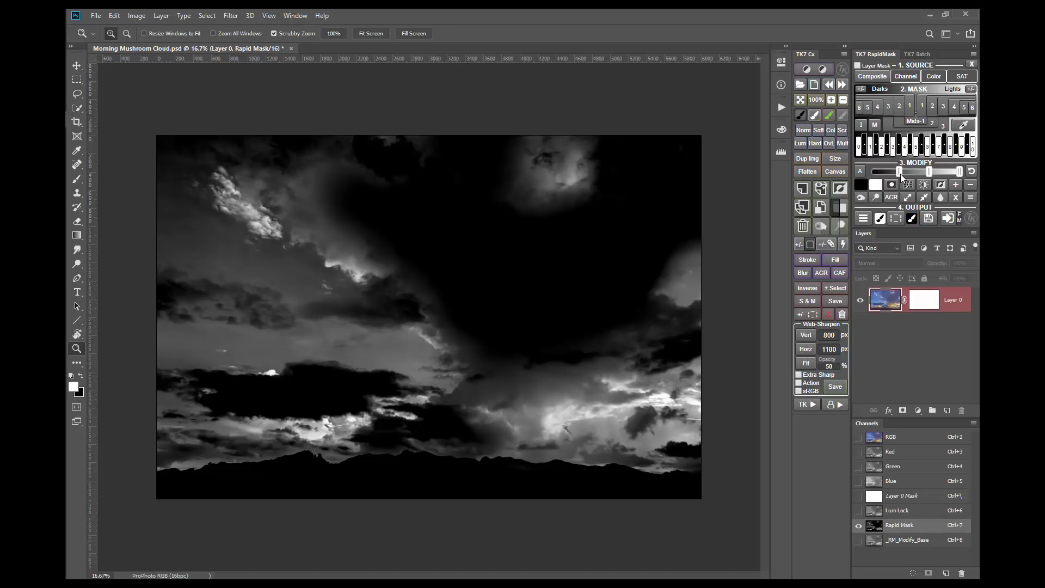
drag(901, 175, 876, 174)
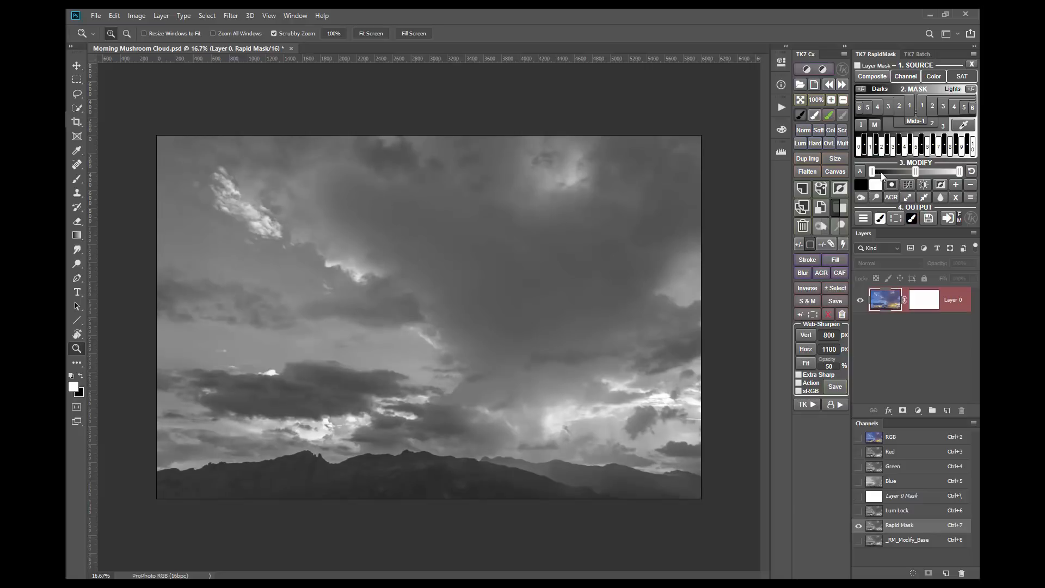
mouse_move(917, 172)
mouse_down()
mouse_move(955, 170)
mouse_move(921, 172)
mouse_up()
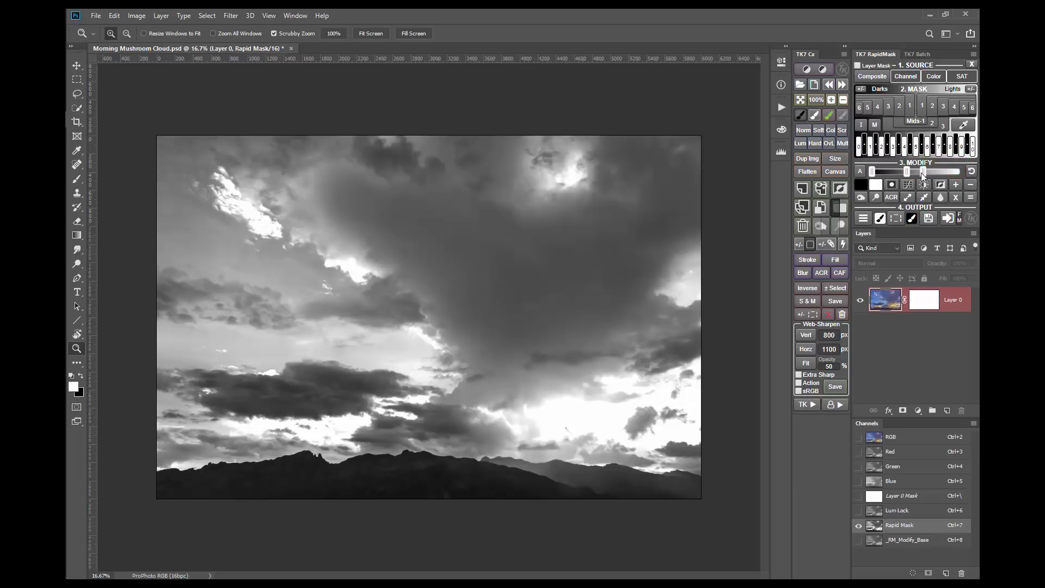
click(971, 171)
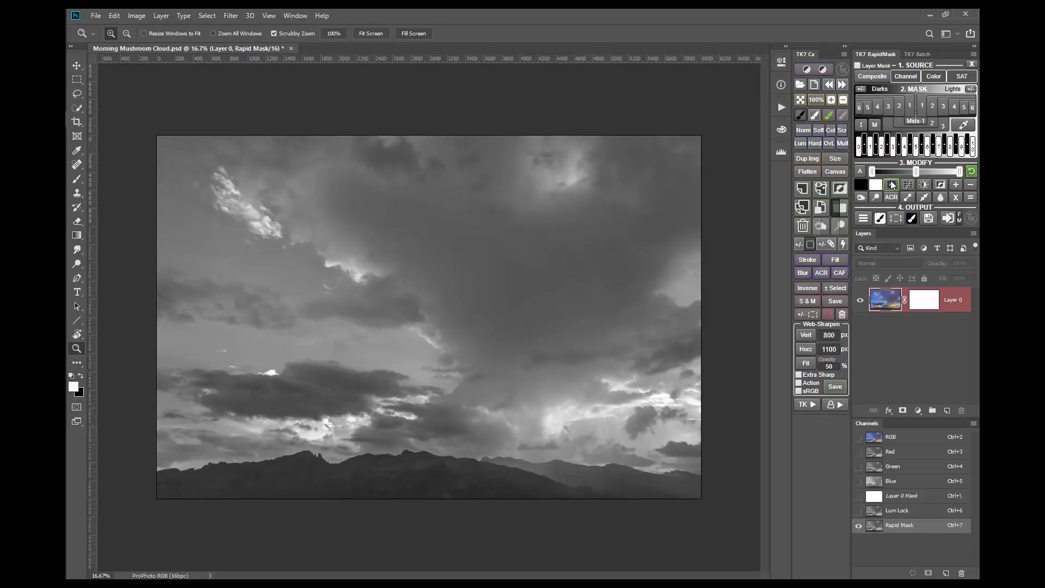
Paint black over the mask's upper-left corner and white over its upper-right corner
click(861, 185)
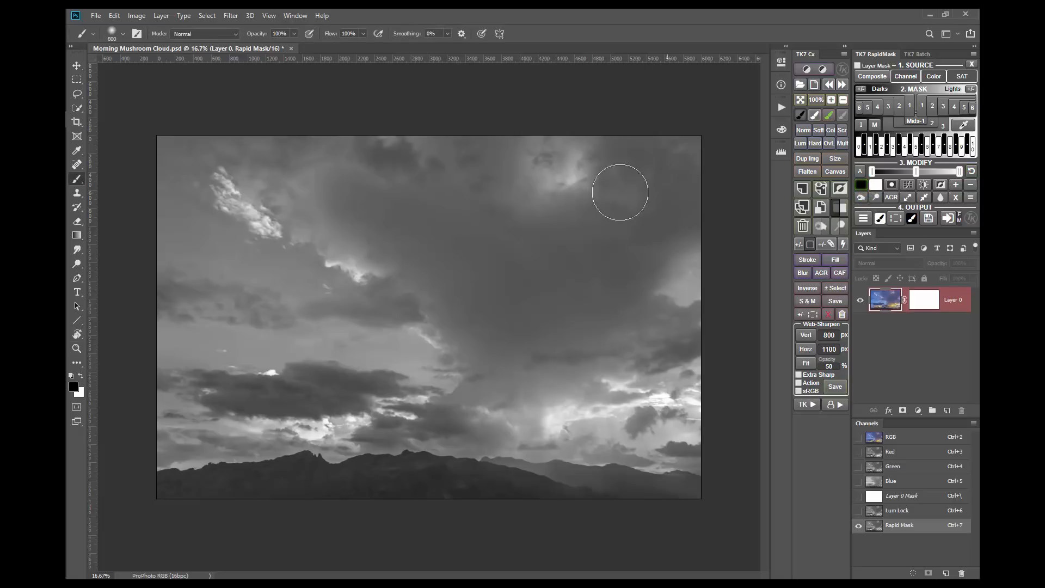
mouse_move(222, 147)
mouse_down()
mouse_move(171, 153)
mouse_move(214, 173)
mouse_move(152, 181)
mouse_move(215, 188)
mouse_up()
click(875, 186)
mouse_move(751, 157)
mouse_down()
mouse_move(619, 153)
mouse_move(627, 168)
mouse_move(694, 178)
mouse_move(574, 174)
mouse_move(713, 179)
mouse_up()
Burn the dark cloud above the mountains at the mask's lower left and dodge the bright clouds near the right horizon
click(861, 197)
mouse_move(414, 375)
mouse_down()
mouse_move(323, 370)
mouse_move(267, 375)
mouse_move(429, 384)
mouse_move(180, 391)
mouse_move(287, 409)
mouse_move(358, 403)
mouse_up()
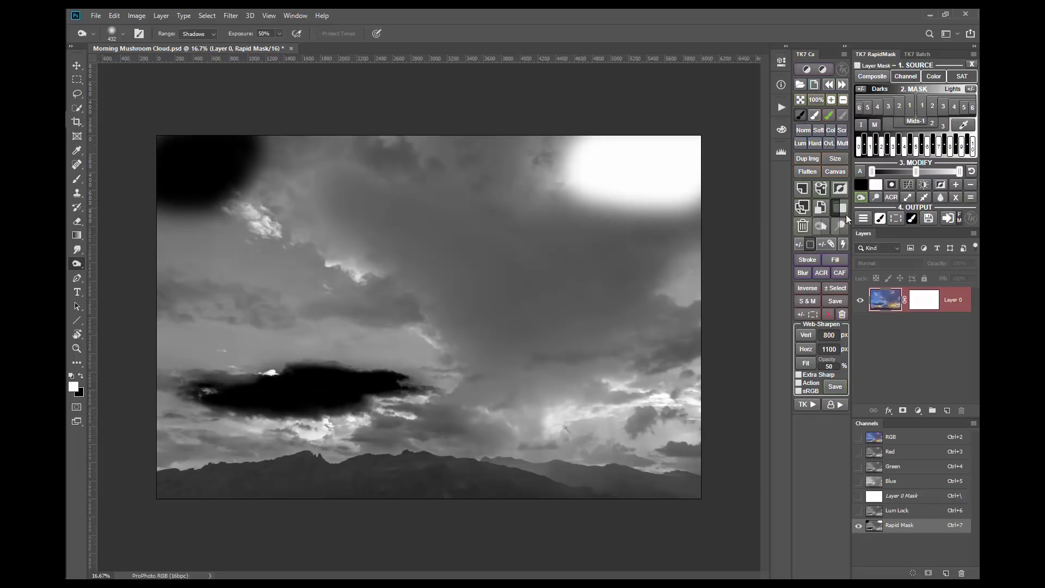
click(874, 197)
mouse_move(689, 393)
mouse_down()
mouse_move(536, 424)
mouse_move(562, 438)
mouse_move(631, 437)
mouse_move(560, 434)
mouse_up()
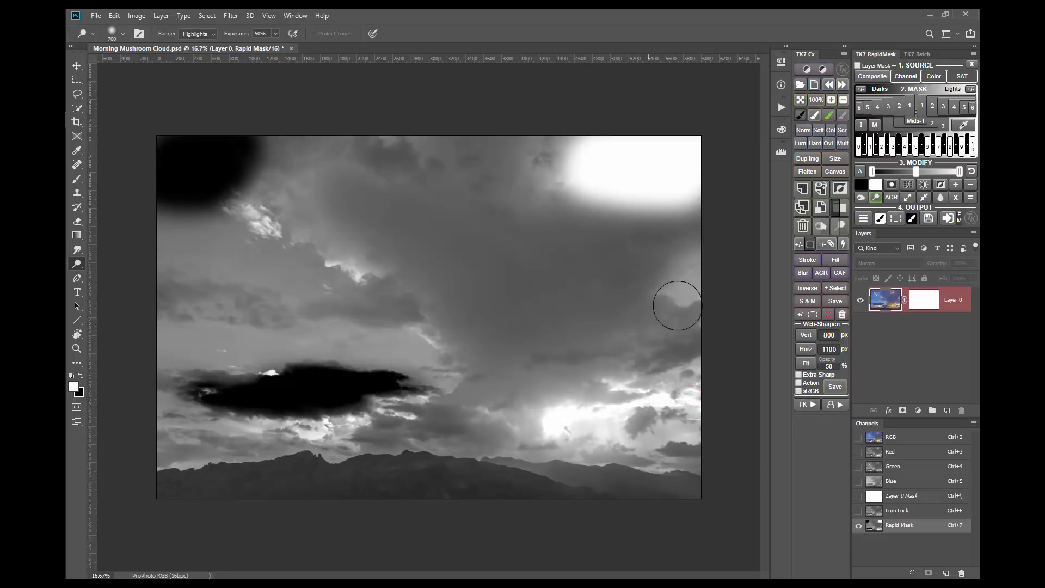
Lasso the mountain strip along the photo's lower edge, focus the mask on that selection, and step back to the unedited mask
click(77, 94)
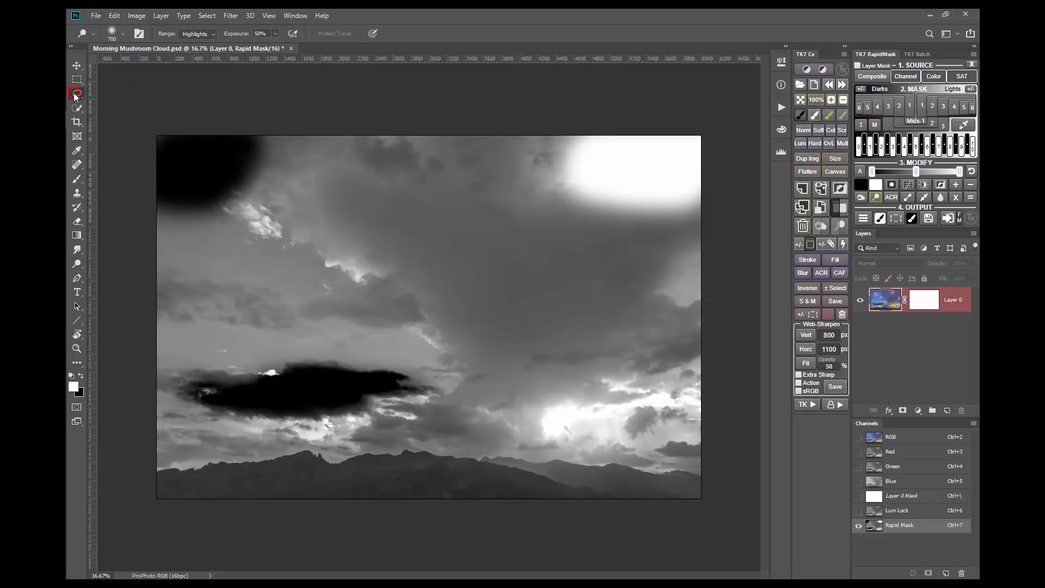
mouse_move(722, 468)
mouse_down()
mouse_move(434, 442)
mouse_move(211, 444)
mouse_up()
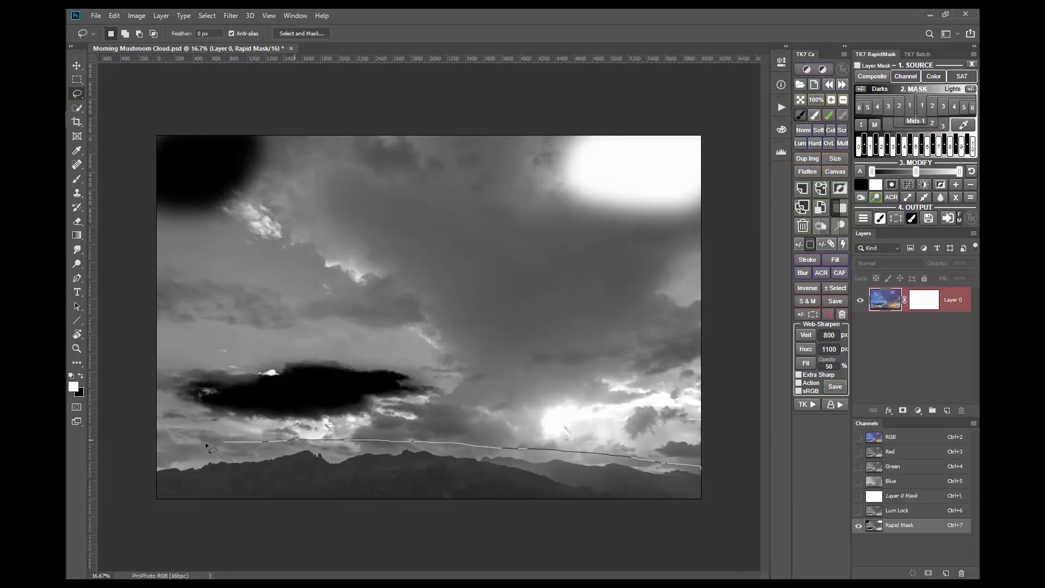
mouse_move(138, 475)
mouse_down()
mouse_move(147, 505)
mouse_move(236, 549)
mouse_move(685, 516)
mouse_move(705, 513)
mouse_move(723, 464)
mouse_up()
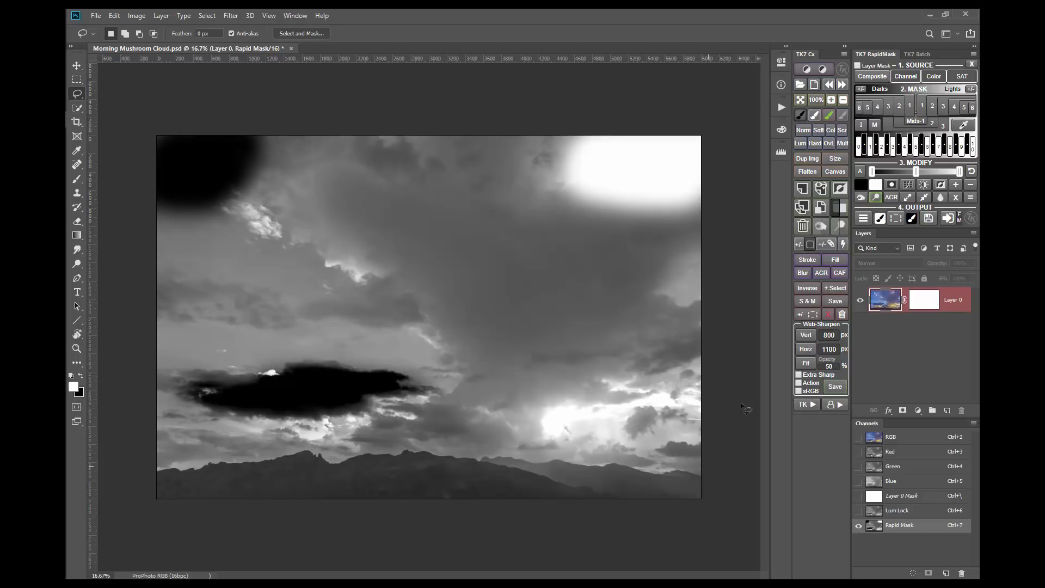
click(891, 187)
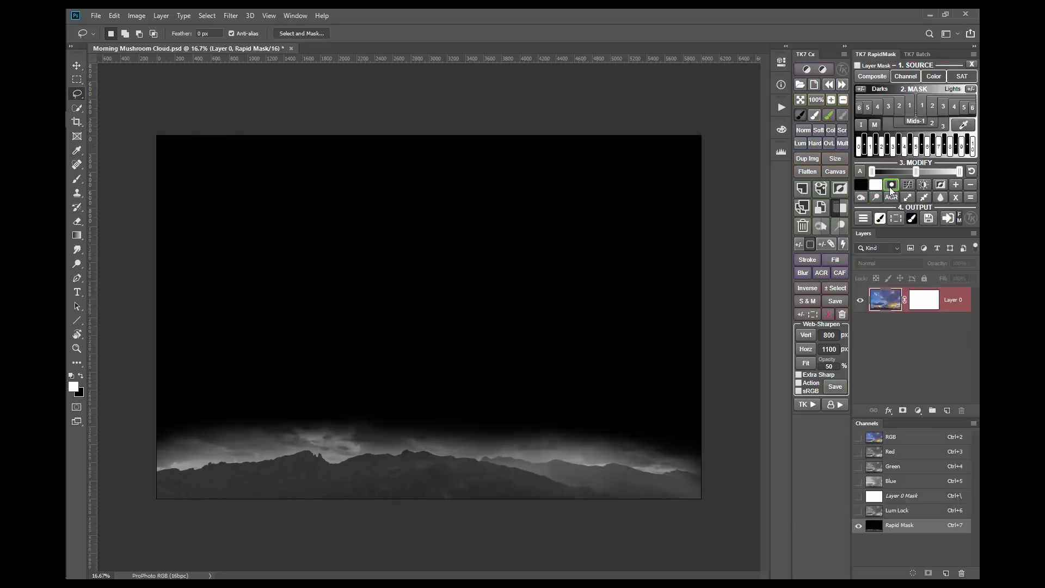
click(832, 84)
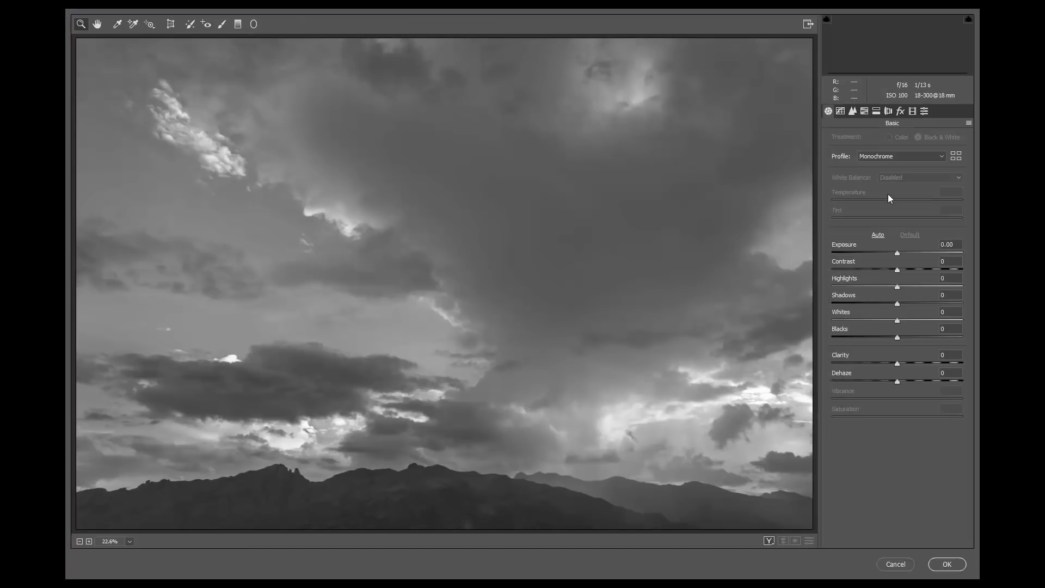
Adjust the mask in Camera Raw with Blacks at -88 and Contrast at +32
drag(897, 338, 838, 338)
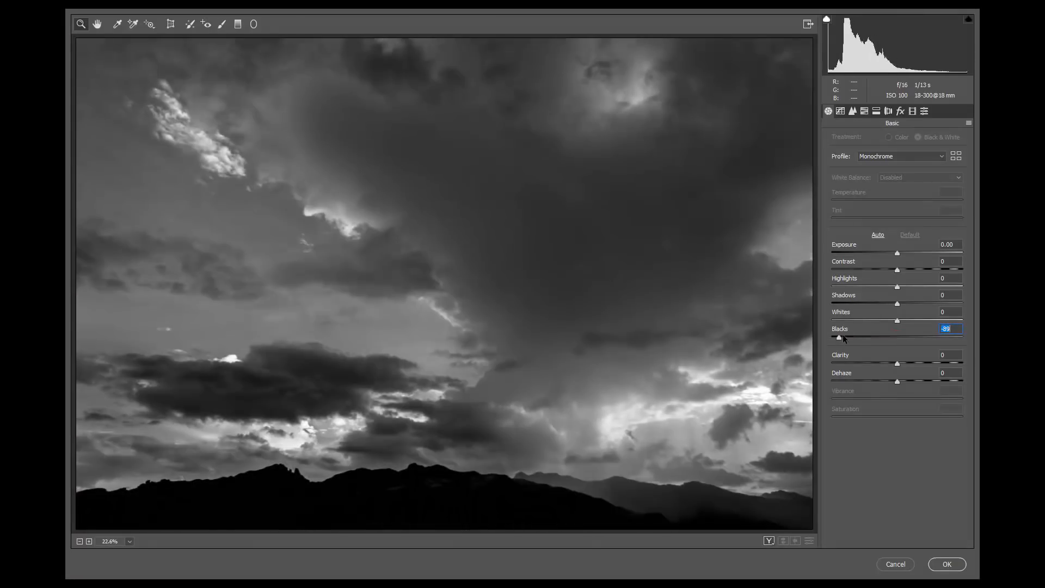
click(898, 269)
drag(898, 271, 917, 272)
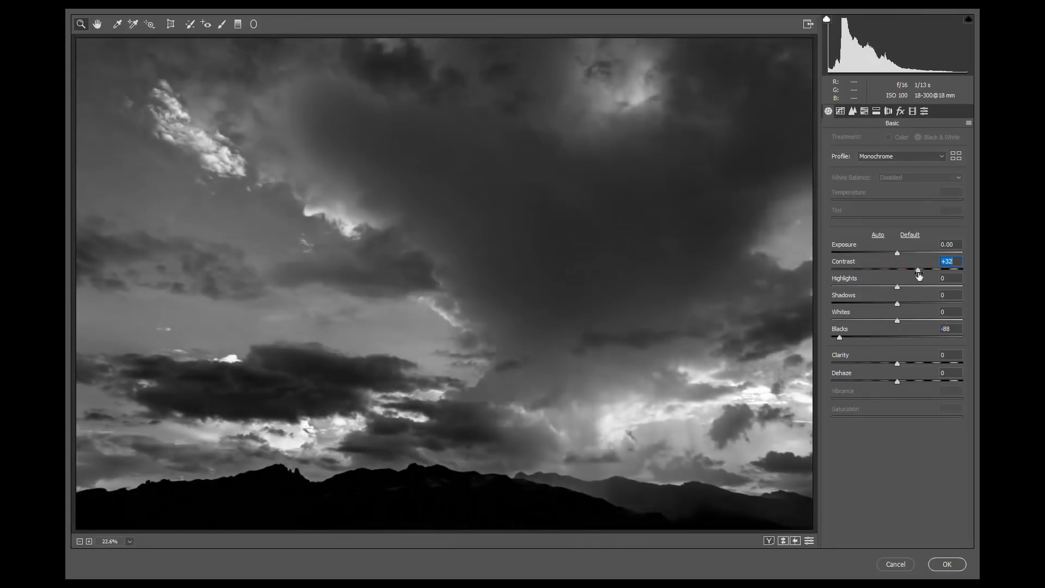
click(948, 563)
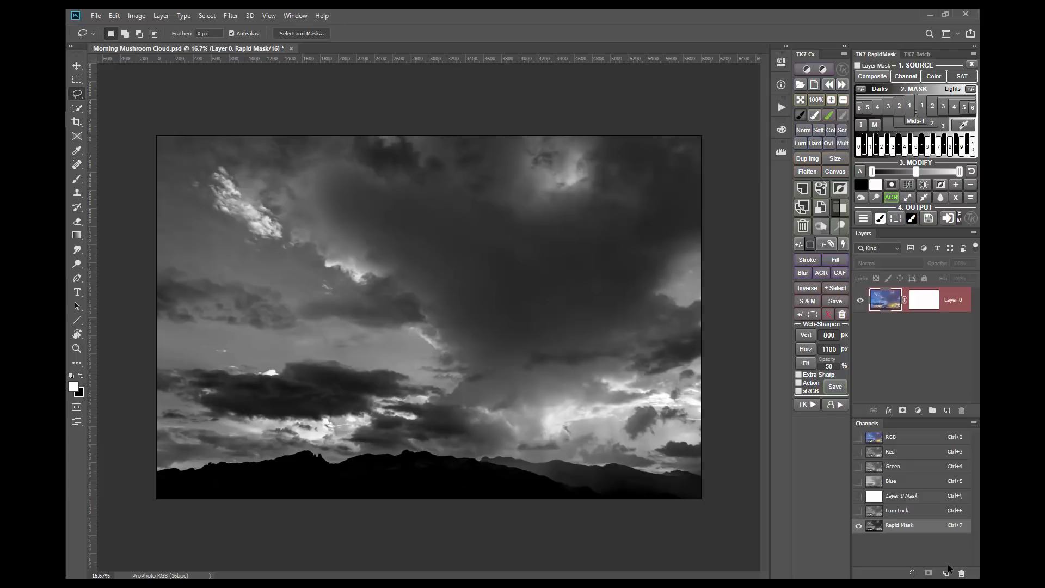
Brighten the mask's midtones with a Curves adjustment, mapping input 117 to output 164
click(907, 186)
drag(590, 182, 584, 166)
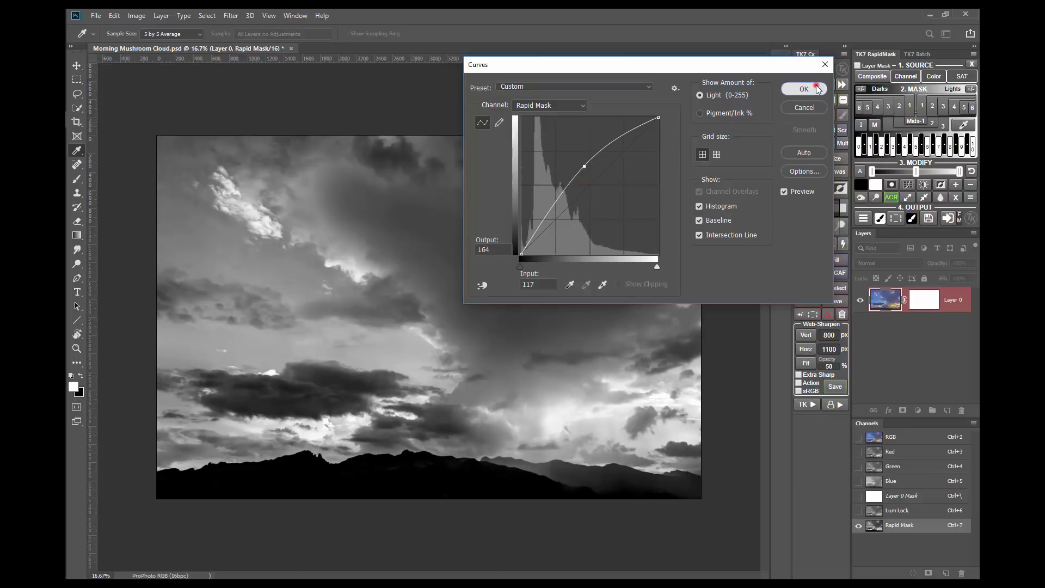
click(814, 87)
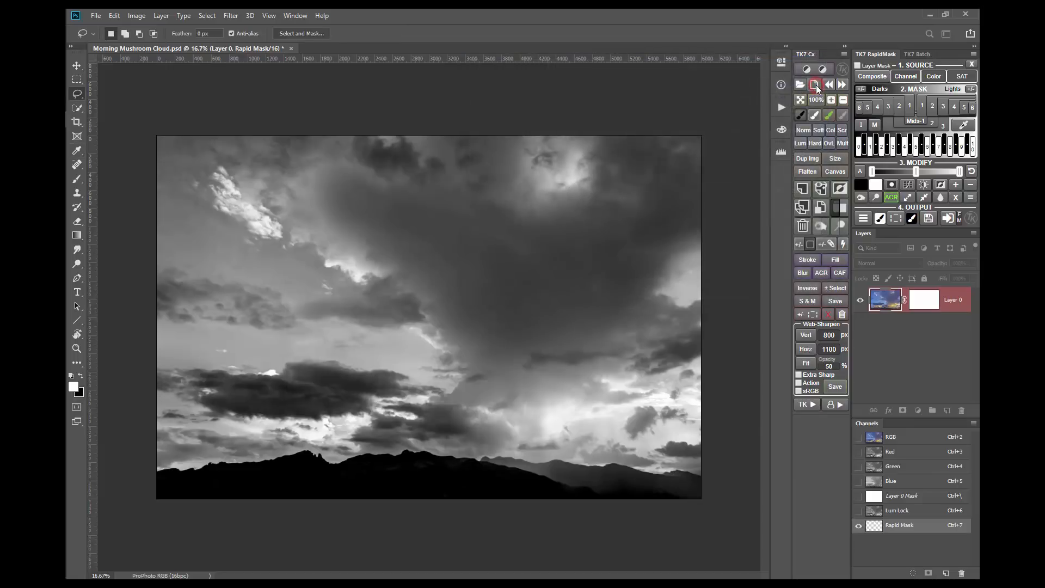
Apply Brightness/Contrast to the mask with Brightness 57 and Contrast 38
click(923, 186)
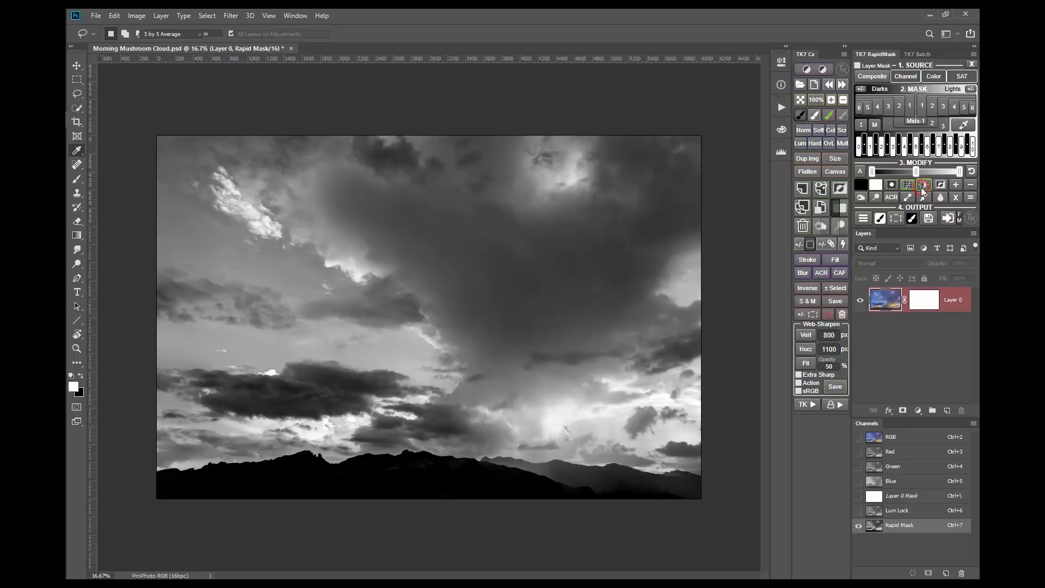
drag(769, 112, 790, 143)
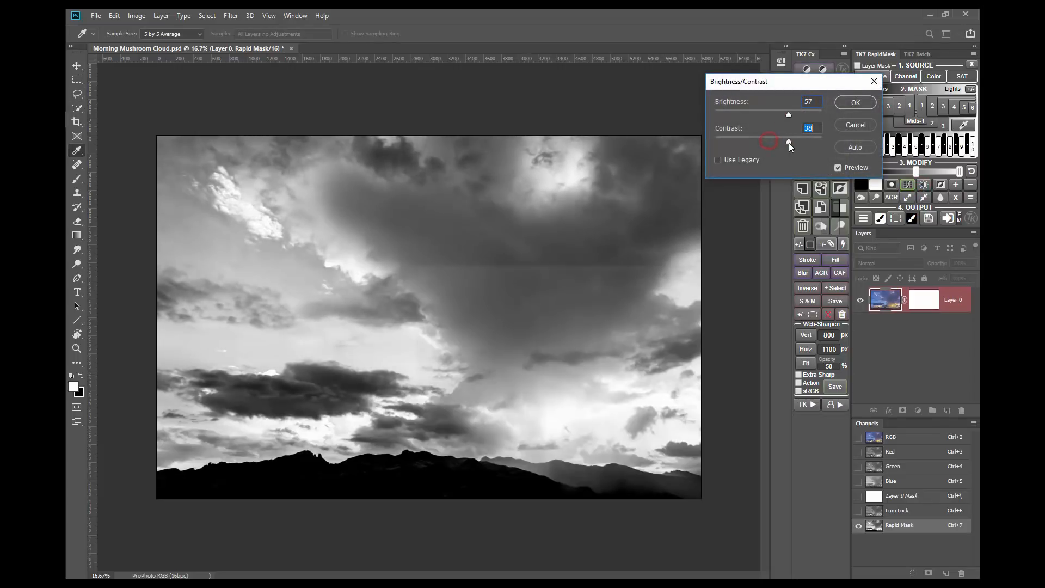
click(842, 103)
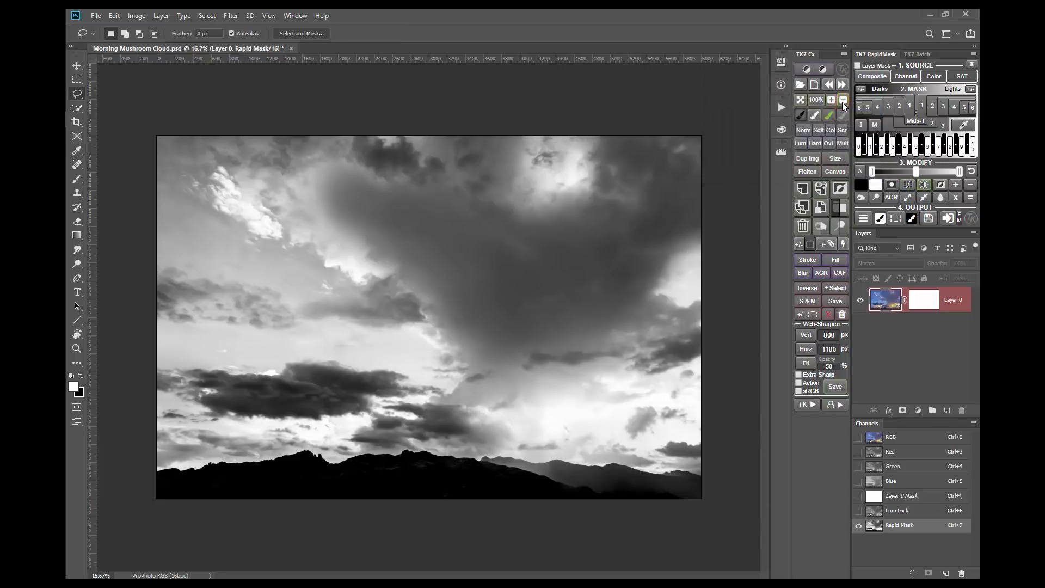
Expand and contract the mask's tones, and invert the mask and back again
click(908, 198)
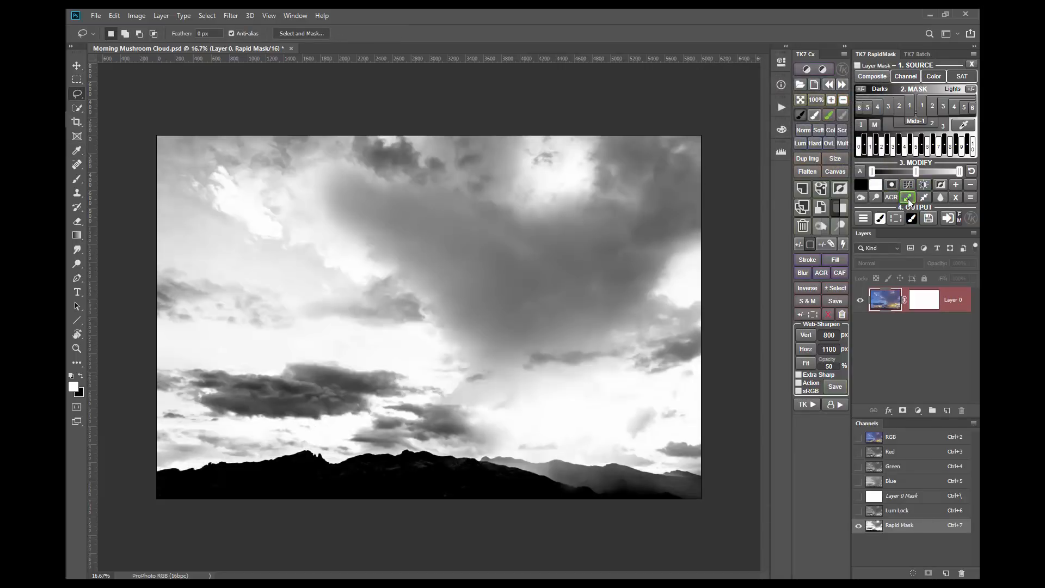
click(924, 199)
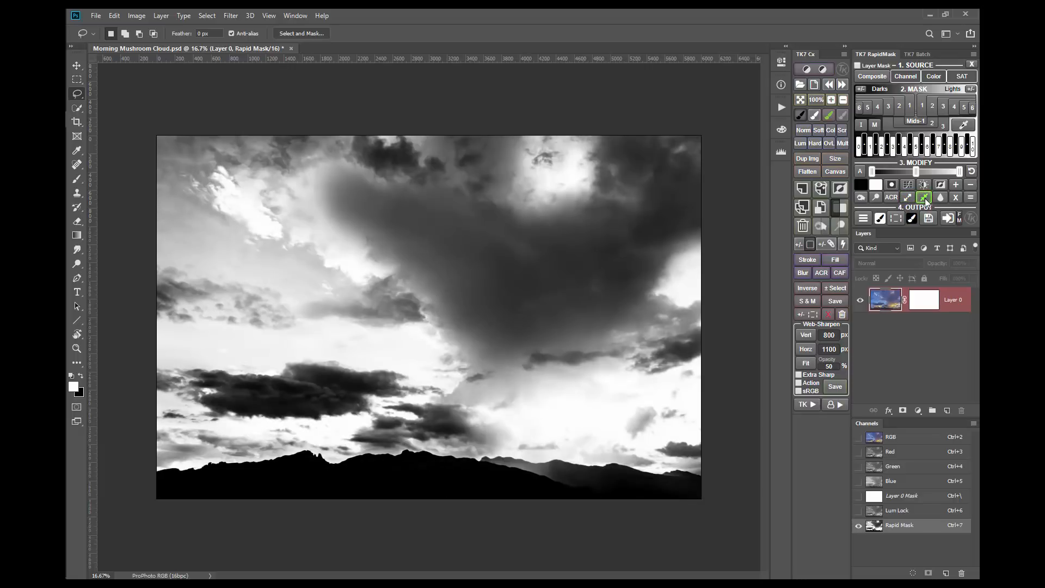
click(946, 186)
click(946, 186)
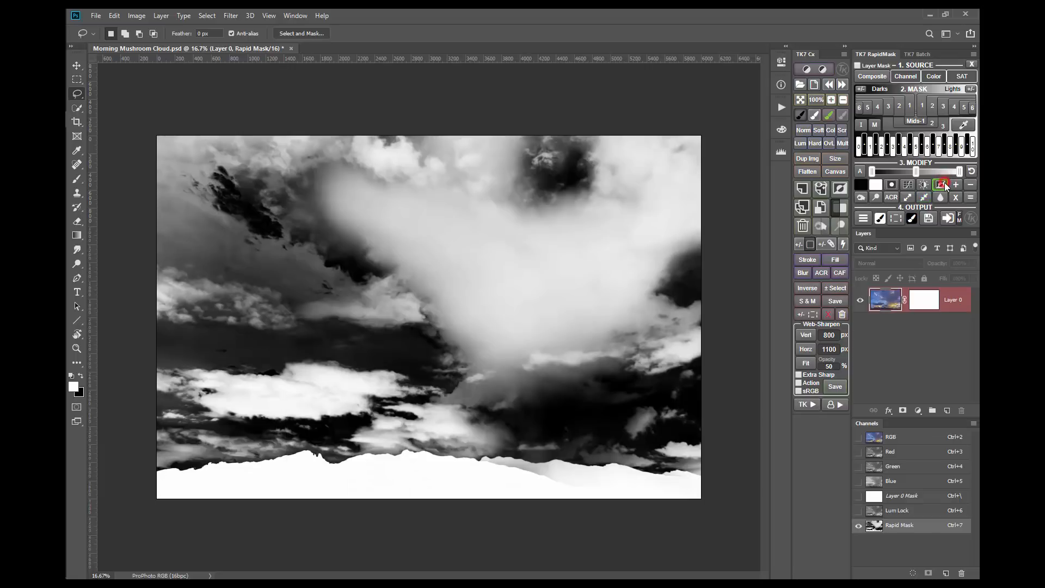
Soften the whole mask with a Gaussian Blur radius slightly above 10 pixels
click(937, 199)
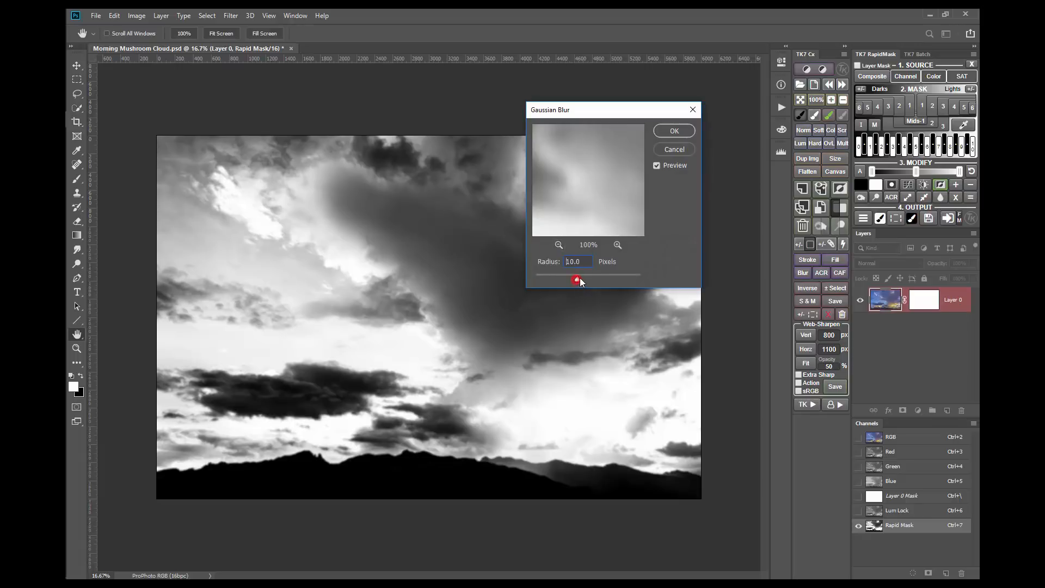
drag(578, 279, 583, 277)
click(674, 131)
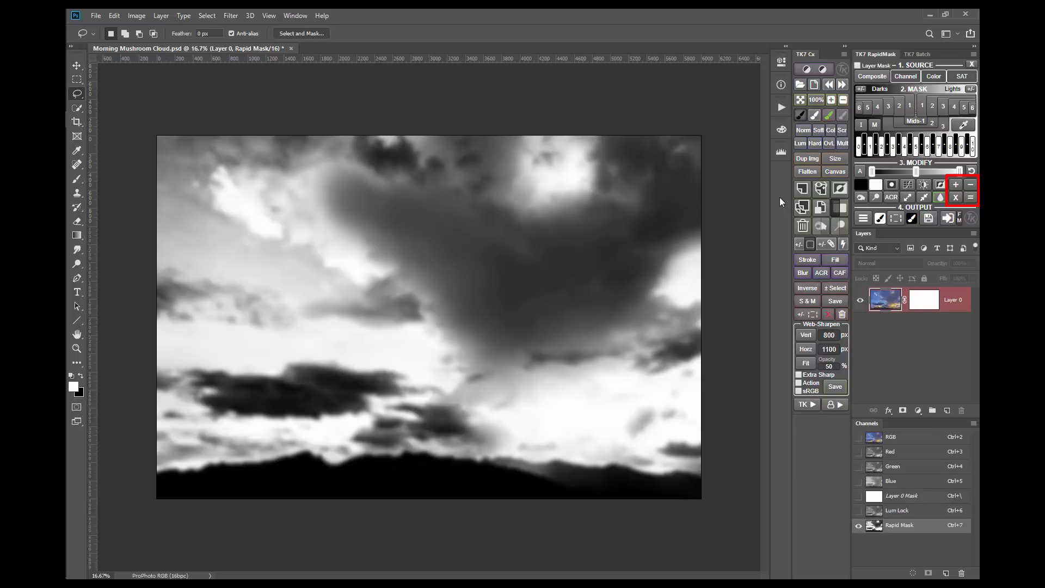
Generate a fresh Composite mask and subtract from it a Lights-3 mask brightened with the white levels slider
click(873, 74)
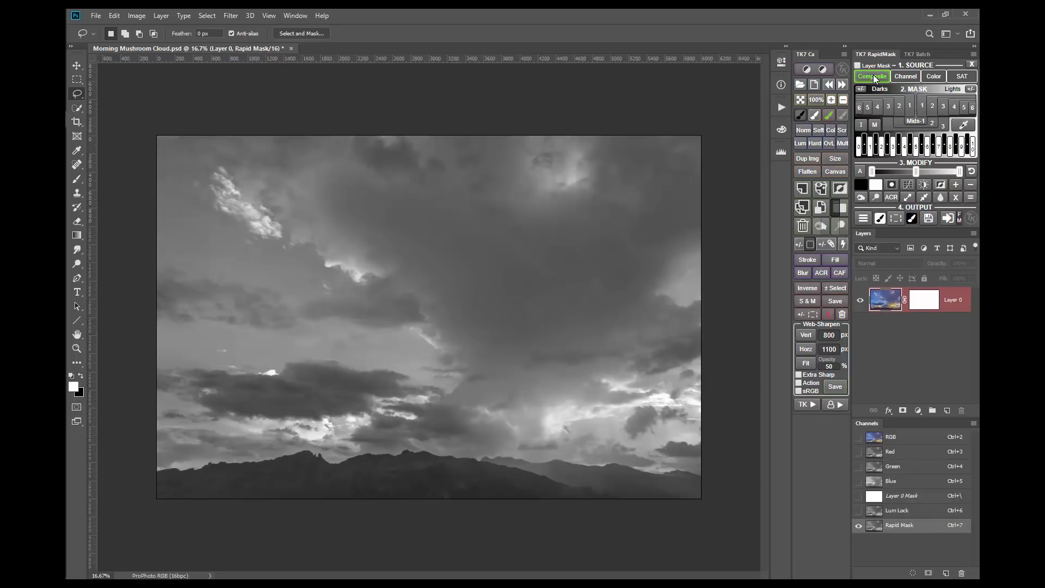
click(972, 186)
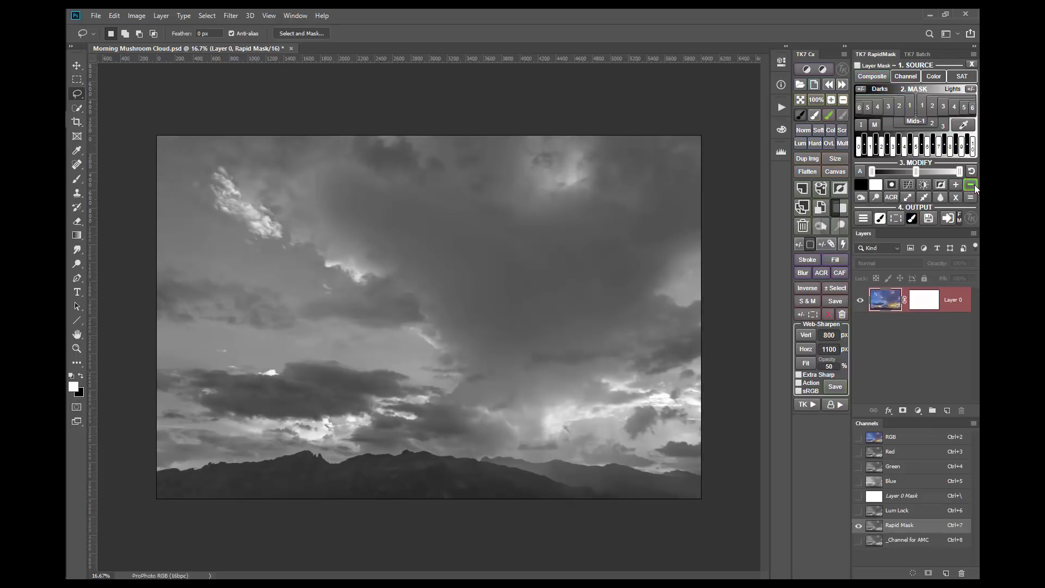
click(942, 106)
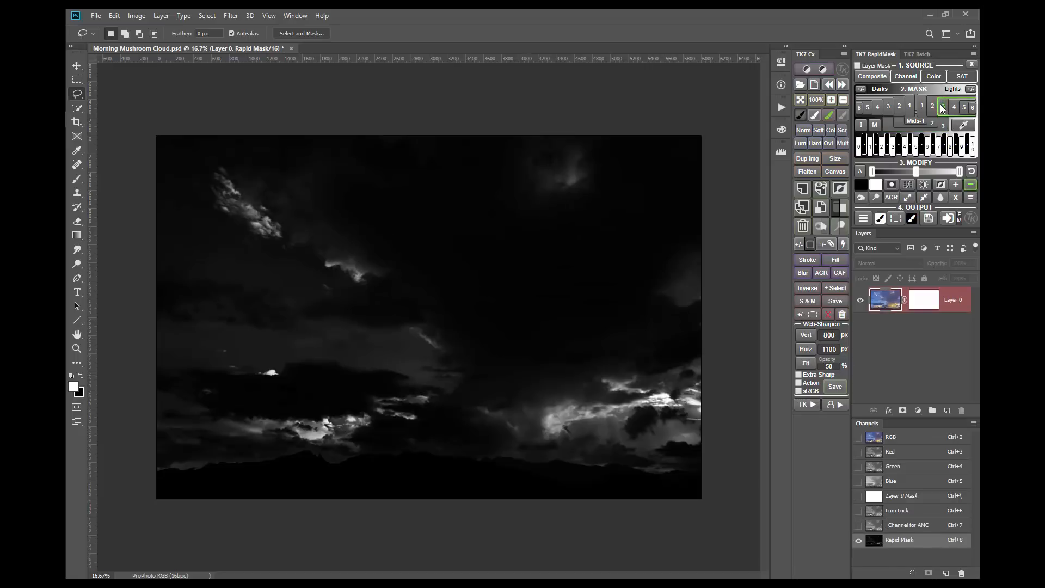
drag(960, 172, 908, 174)
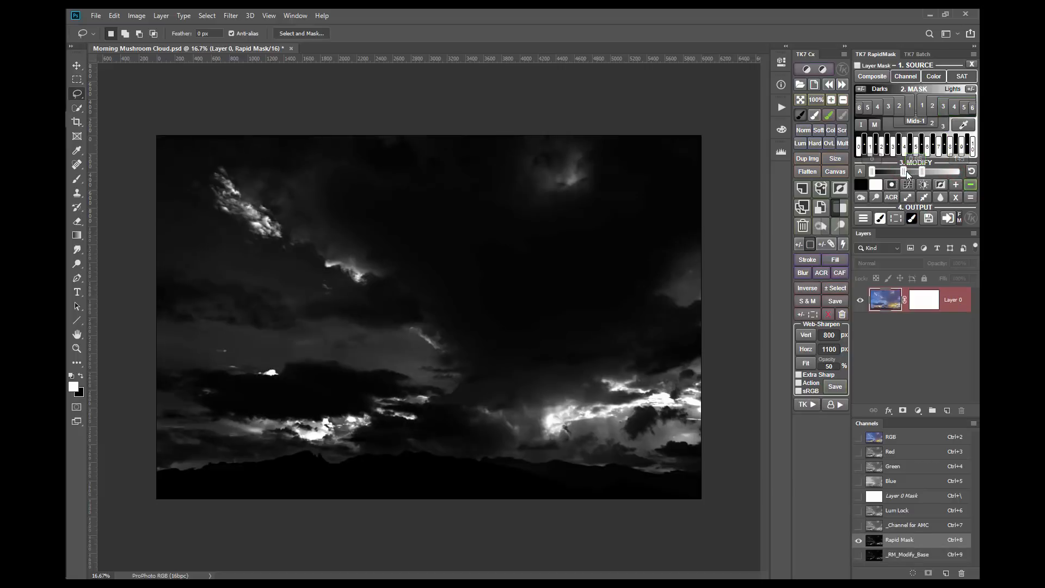
click(973, 197)
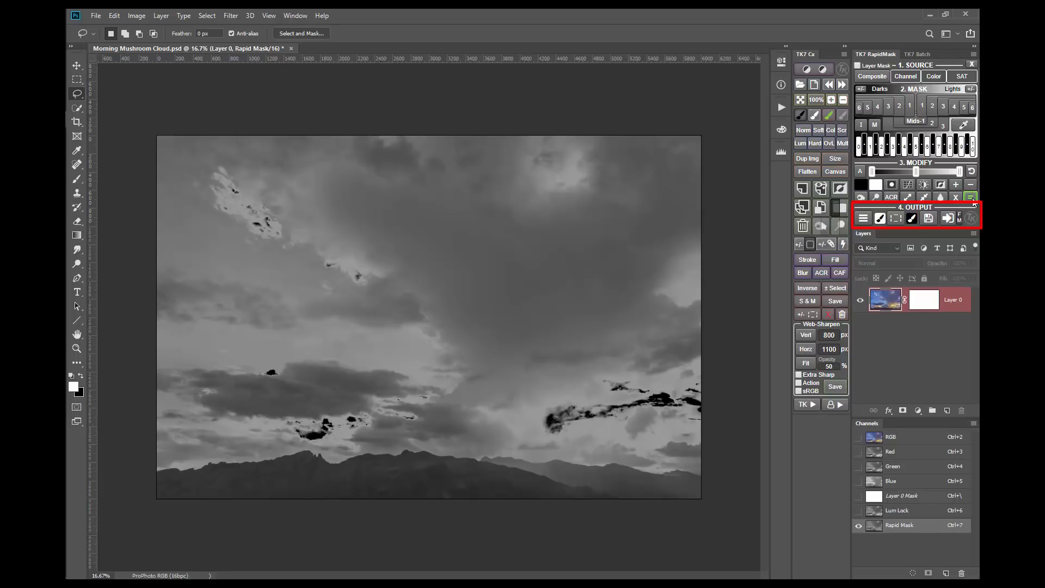
Output the mask to a Curves adjustment layer and shape a contrast S-curve with its shadow point at input 72, output 38
click(862, 220)
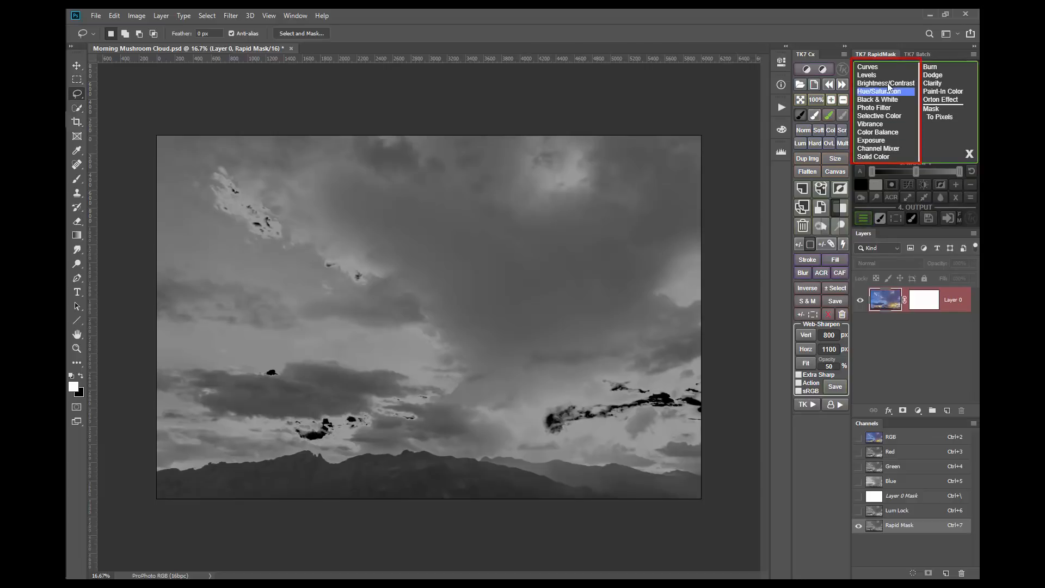
click(893, 67)
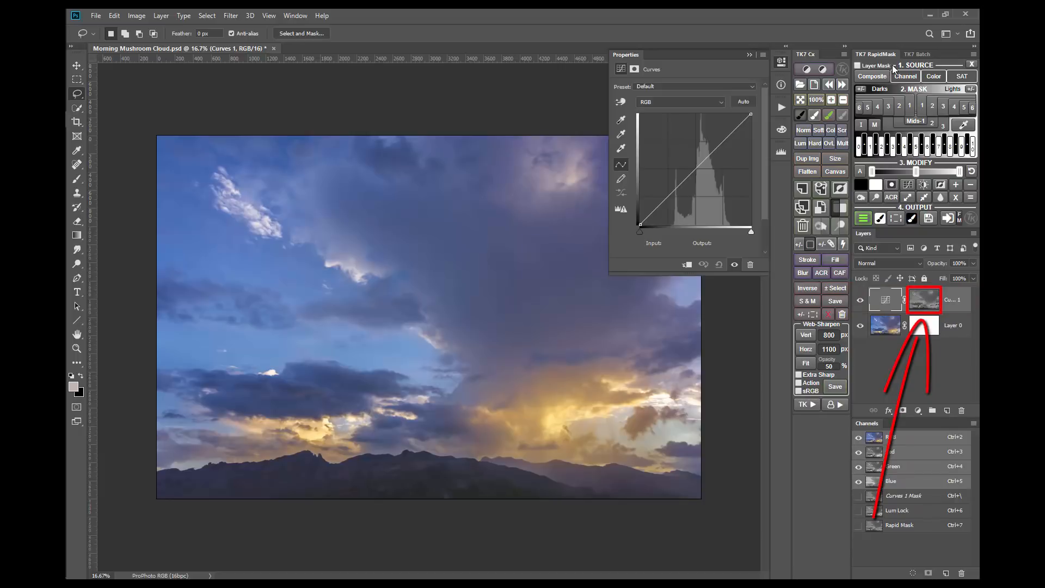
click(725, 140)
drag(725, 140, 721, 129)
drag(668, 189, 672, 207)
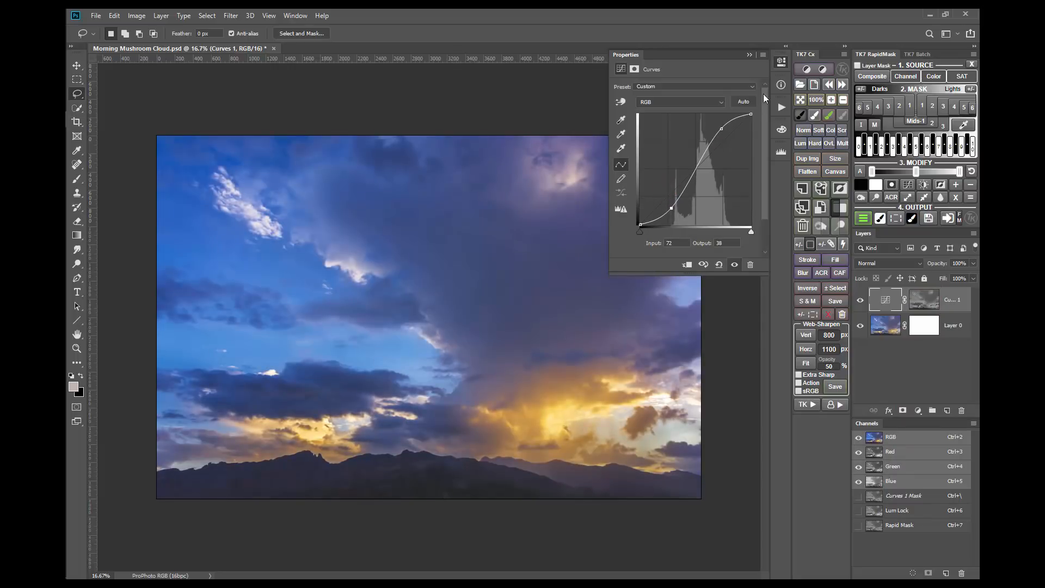
Collapse the Curves properties and output the mask to a new Dodge layer
click(781, 61)
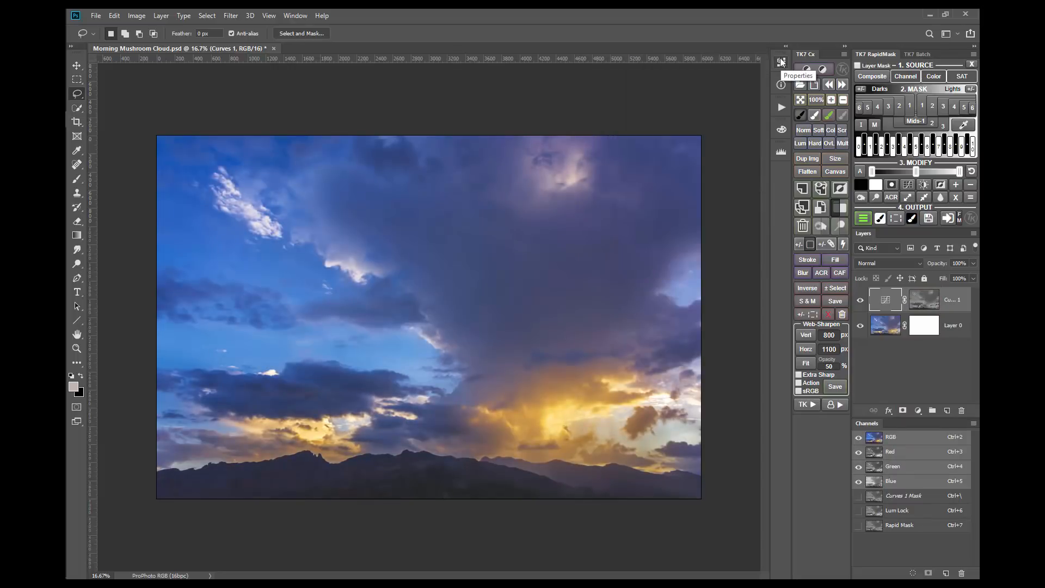
click(865, 216)
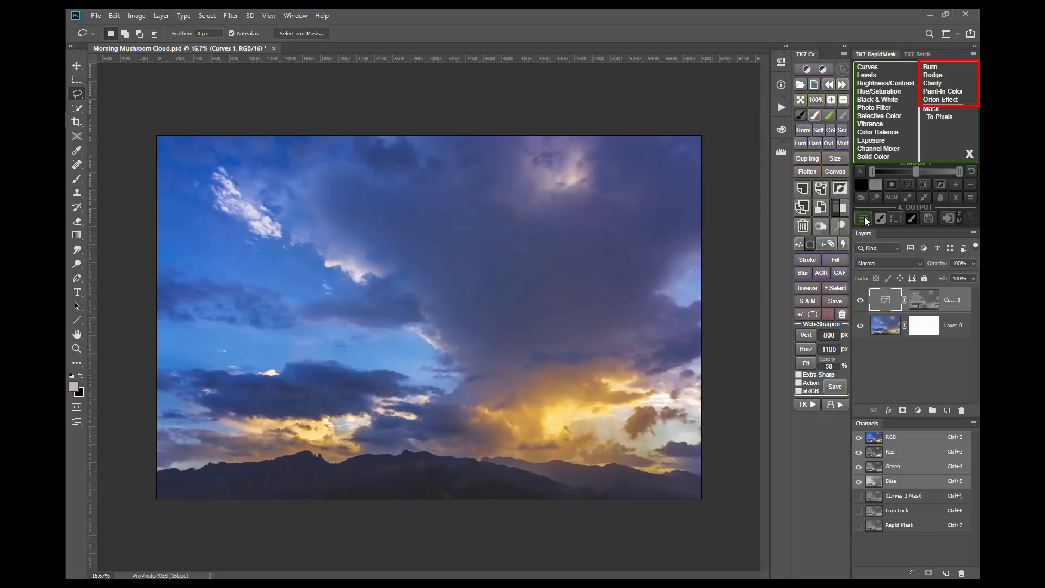
click(946, 74)
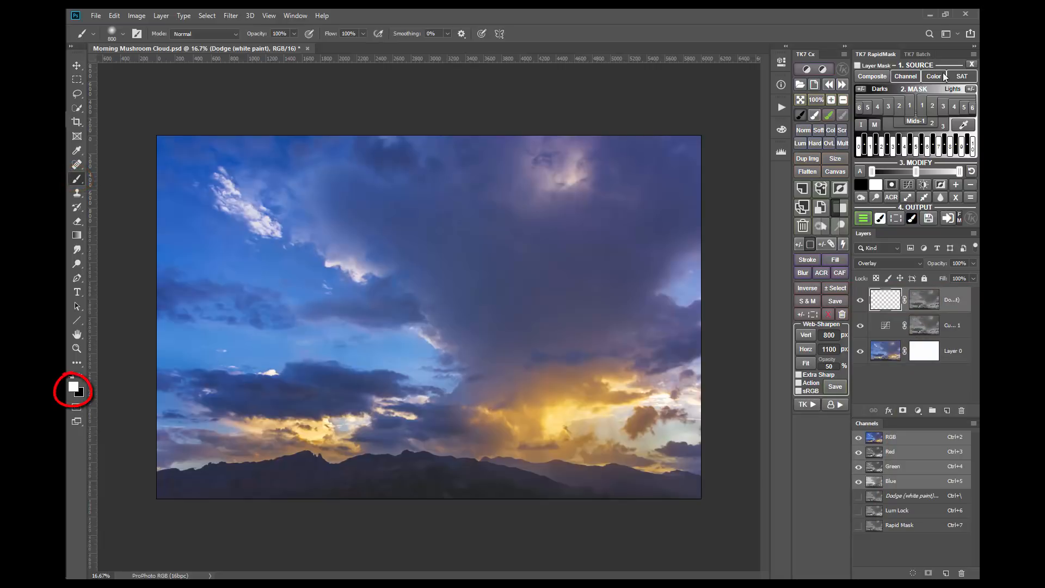
Brighten the glowing yellow clouds above the horizon by painting white on the Dodge layer at 54% brush opacity
click(293, 34)
drag(275, 47, 271, 47)
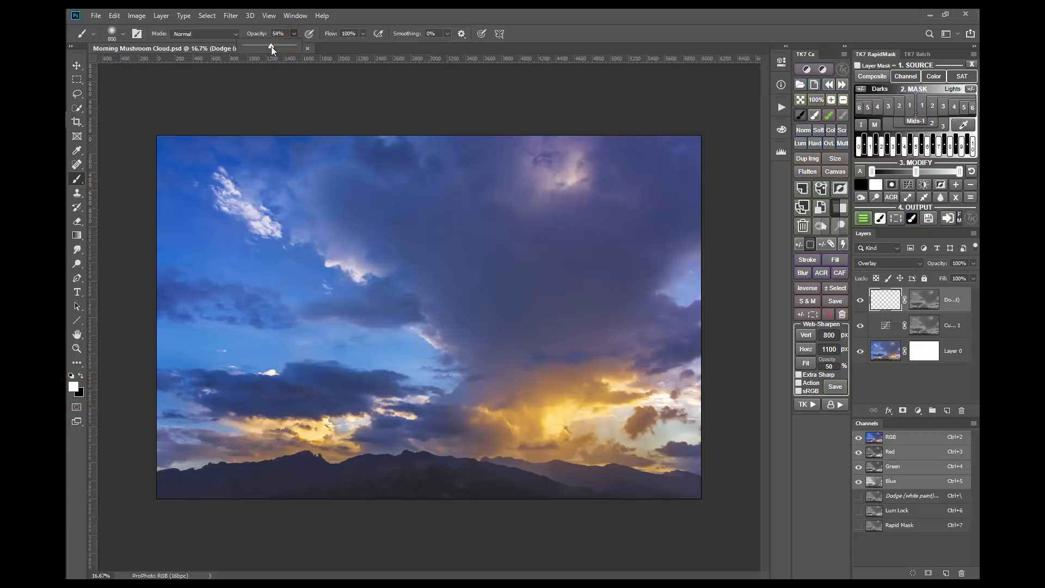
click(661, 396)
mouse_move(543, 388)
mouse_down()
mouse_move(600, 393)
mouse_move(484, 376)
mouse_move(603, 393)
mouse_move(476, 397)
mouse_move(477, 412)
mouse_move(543, 420)
mouse_move(383, 428)
mouse_move(699, 430)
mouse_move(632, 397)
mouse_move(740, 371)
mouse_up()
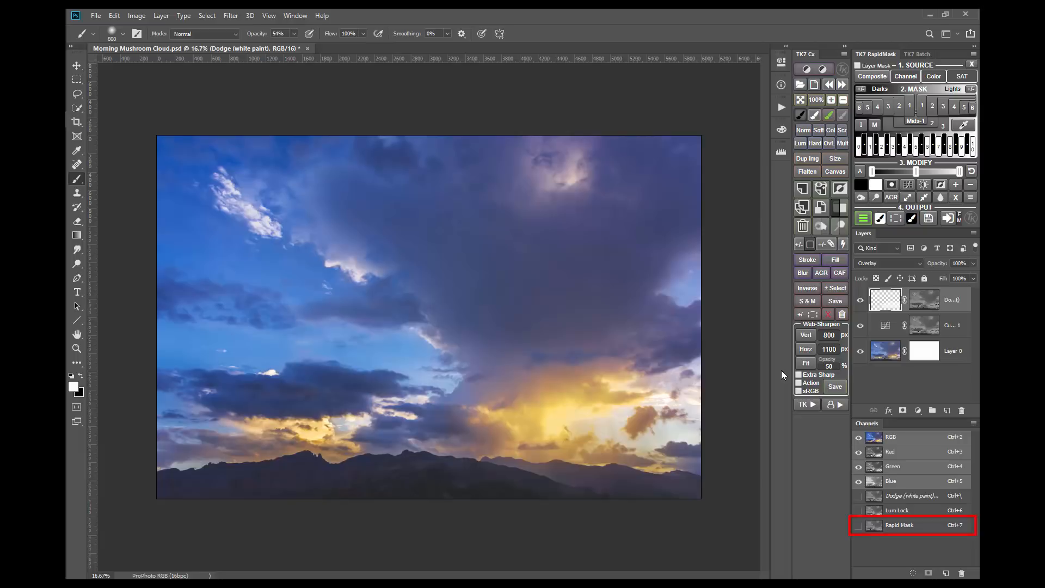
Fill the Dodge layer's mask with black and paint the yellow clouds back in with white through the Rapid Mask
click(892, 220)
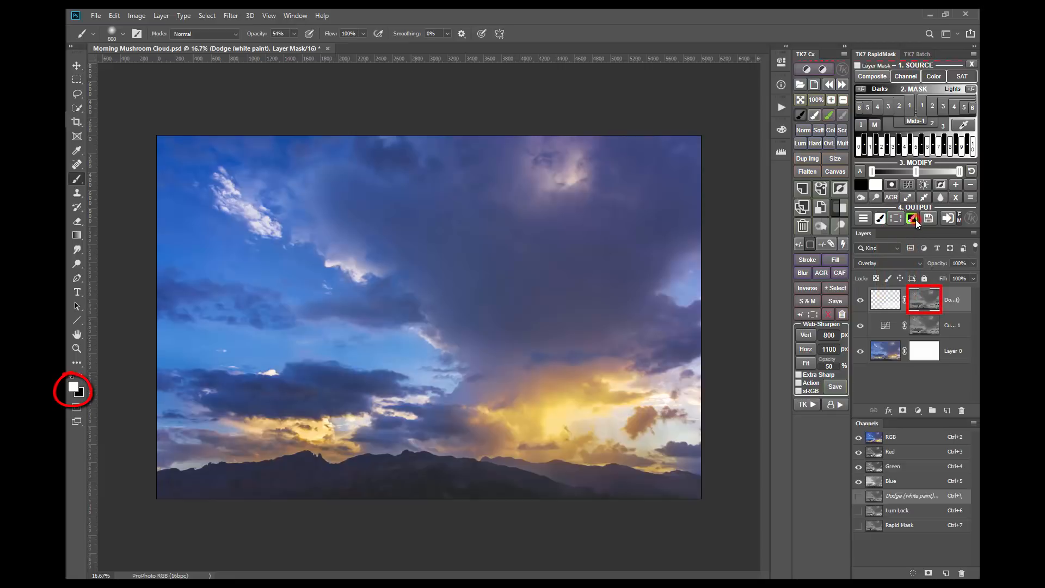
click(914, 220)
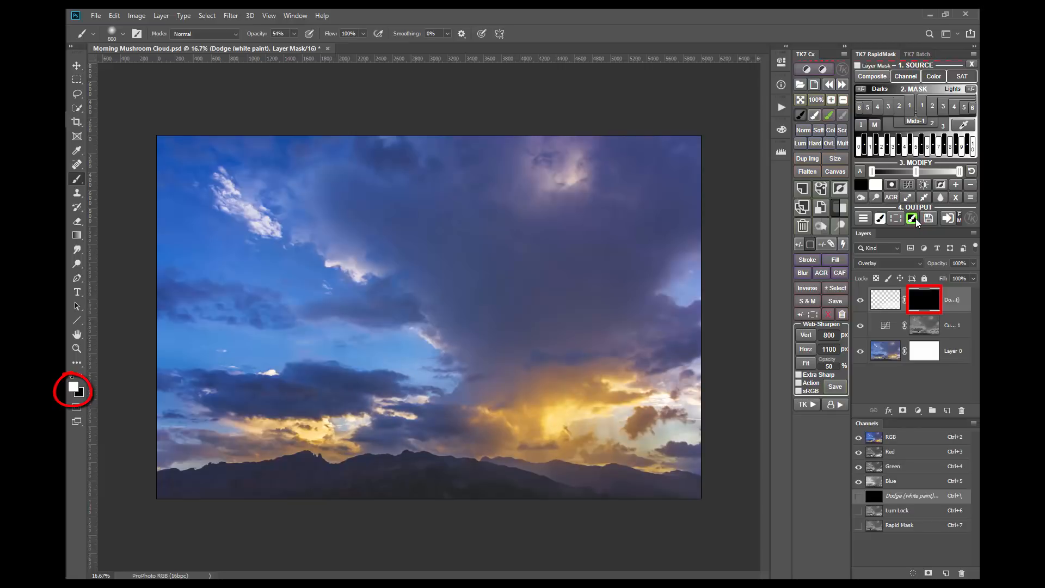
mouse_move(635, 388)
mouse_down()
mouse_move(495, 393)
mouse_move(595, 385)
mouse_move(598, 369)
mouse_move(439, 416)
mouse_move(626, 425)
mouse_move(675, 392)
mouse_move(448, 415)
mouse_move(674, 367)
mouse_move(684, 378)
mouse_up()
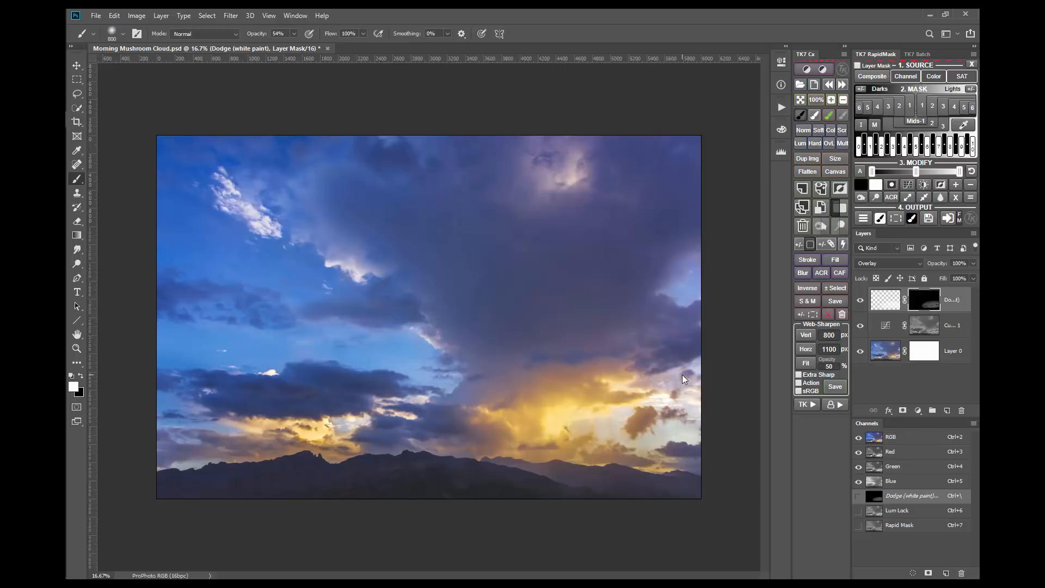
Save the mask as a channel named "My Saved Channel", and apply the Rapid Mask to the Dodge layer's mask
click(928, 218)
text(M)
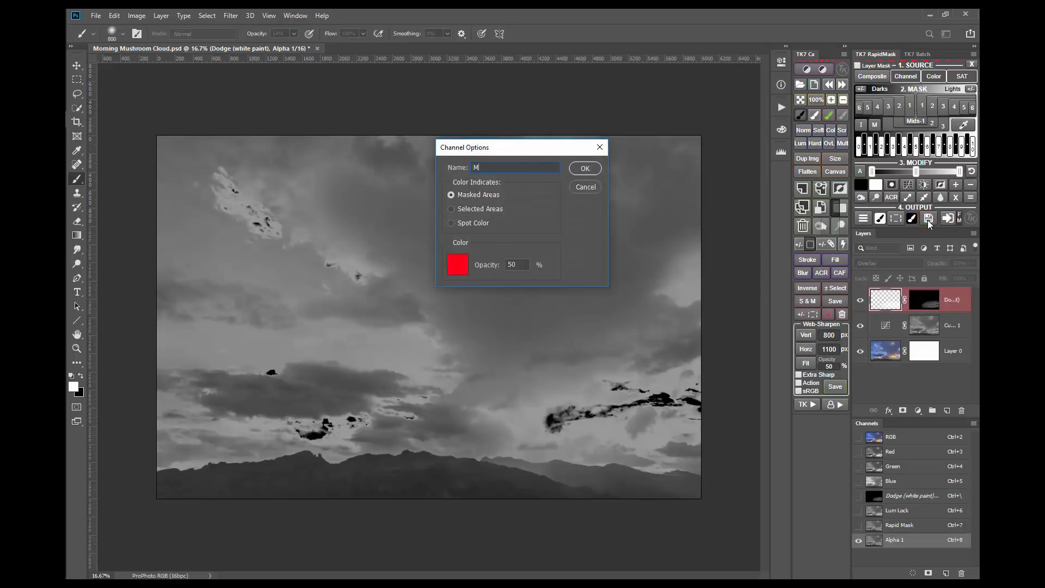
text(y Saved Channel)
click(585, 169)
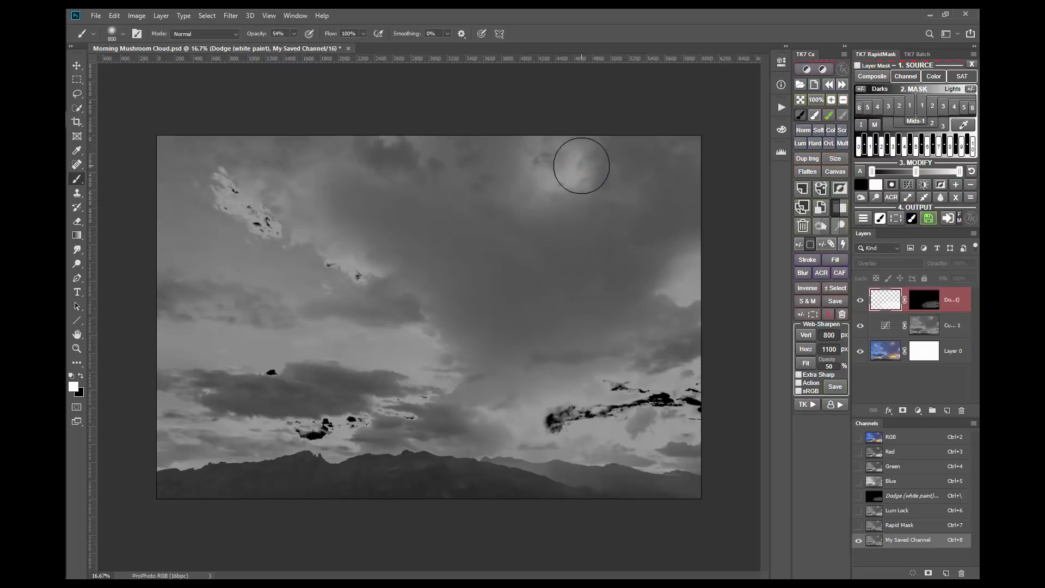
click(948, 220)
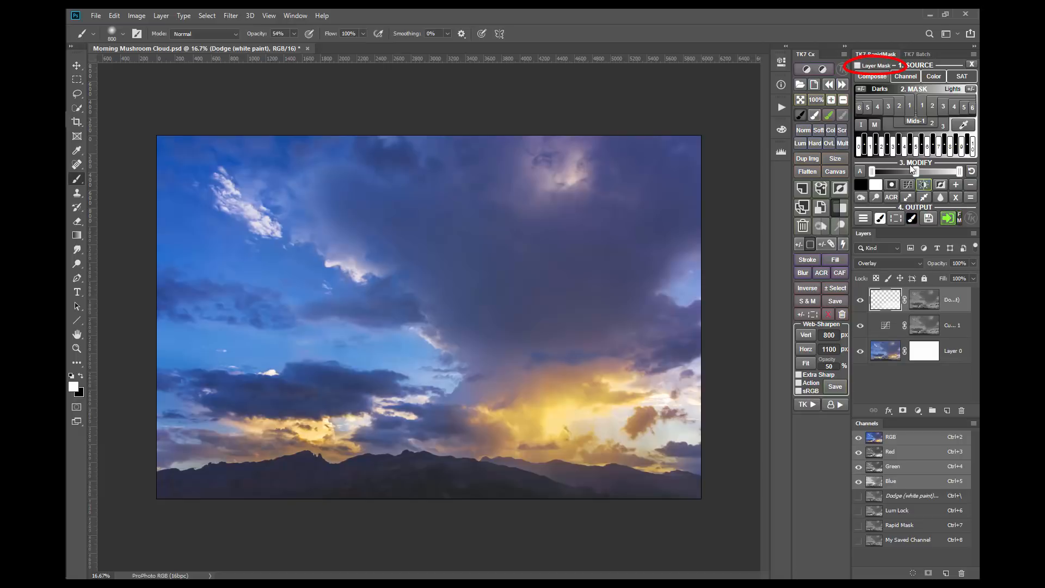
Turn on Layer Mask mode and replace the Curves 1 layer's mask with a Composite mask
click(871, 67)
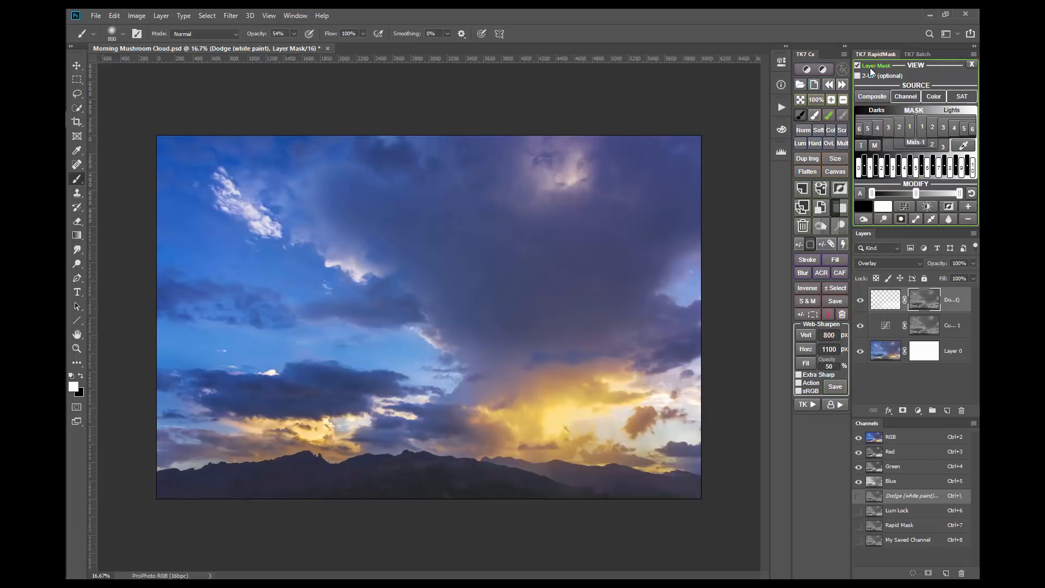
click(953, 327)
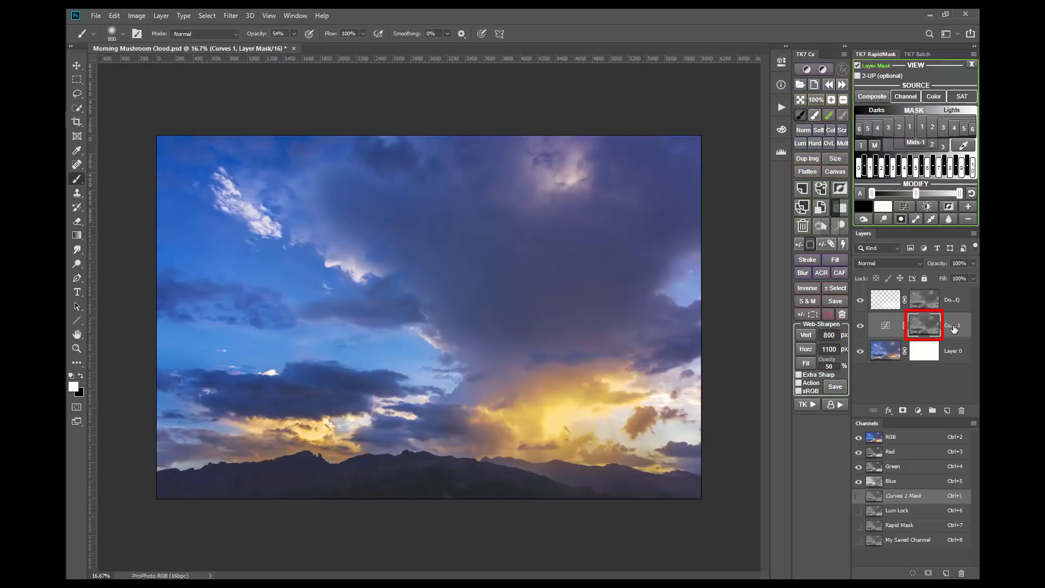
click(860, 96)
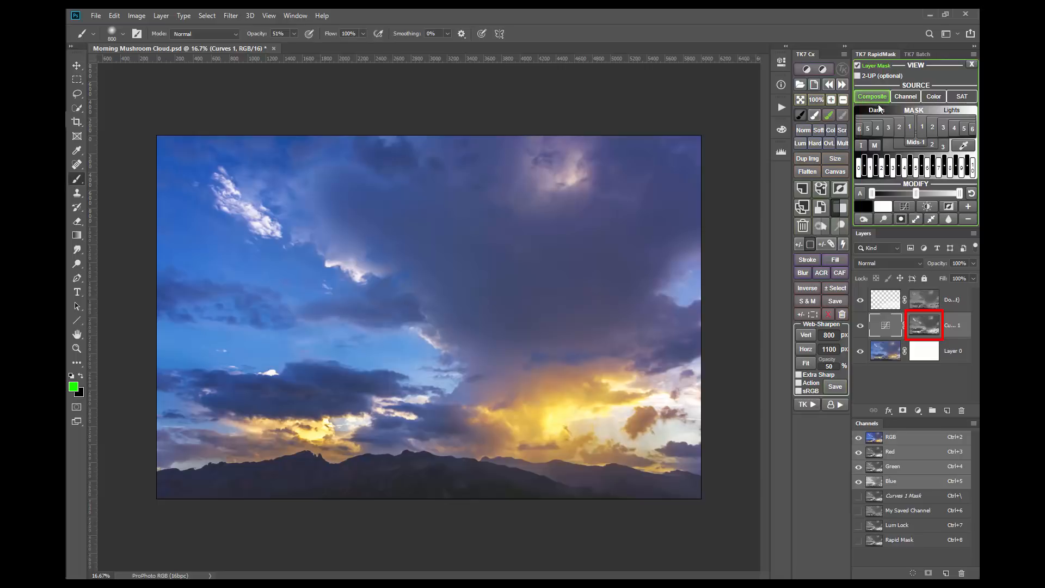
Try Lights-2, Lights-3 and a Darks mask on the Curves 1 layer, and settle on Lights-1
click(930, 128)
click(943, 130)
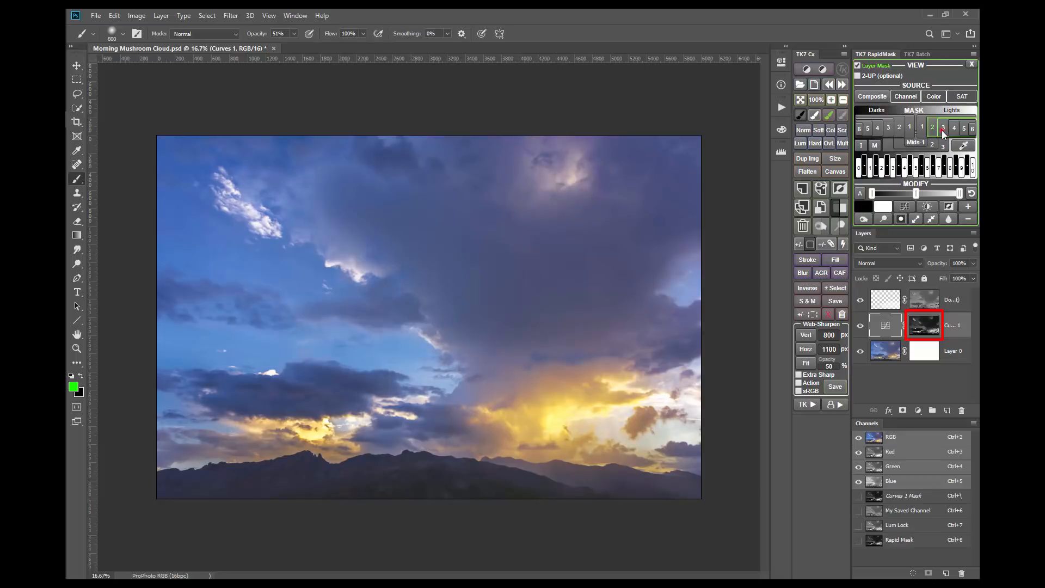
click(911, 130)
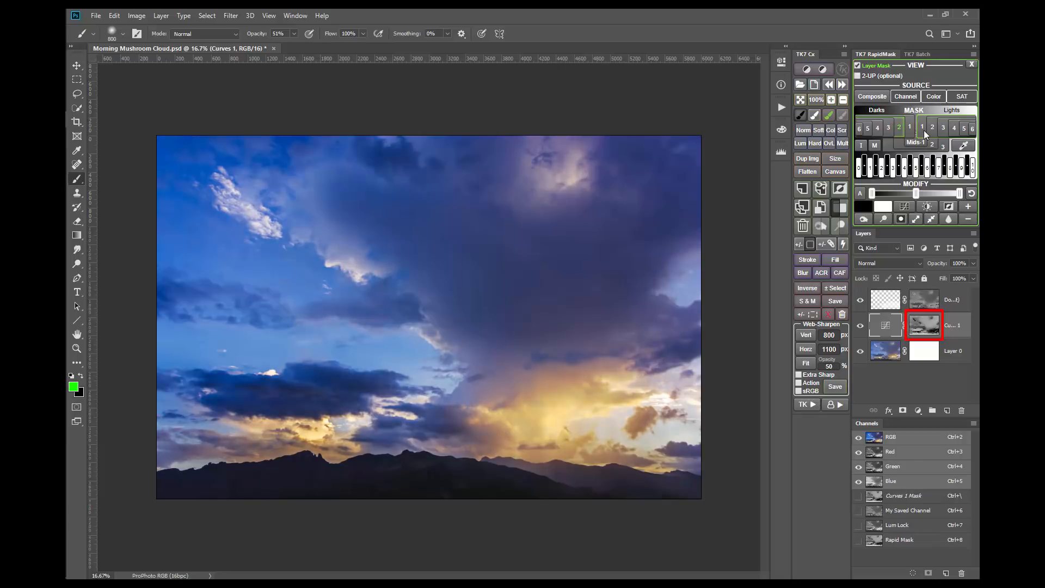
click(923, 130)
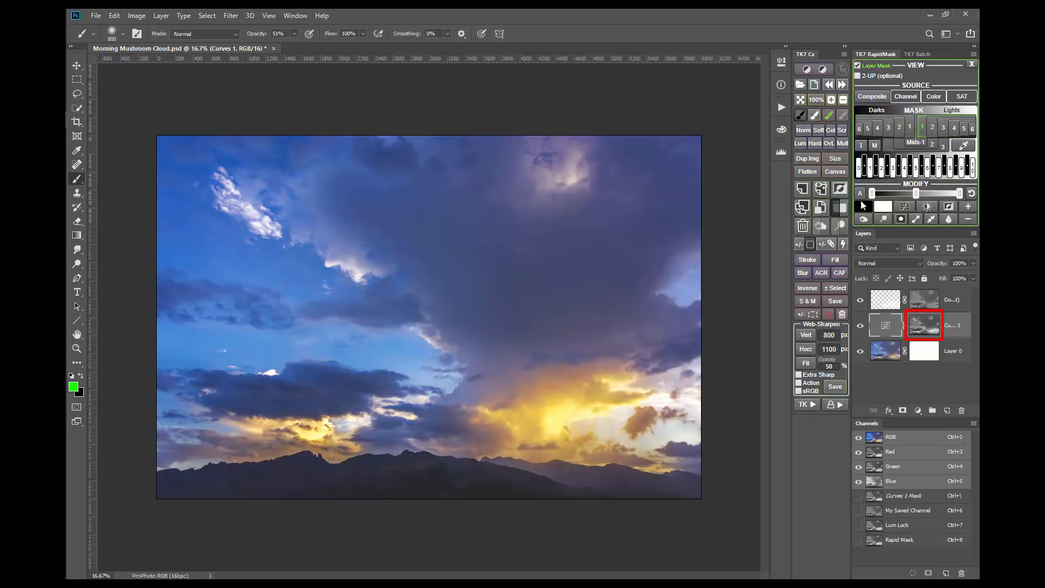
Paint black at 56% opacity on the Curves 1 mask over the yellow clouds, and turn off Layer Mask mode
click(862, 205)
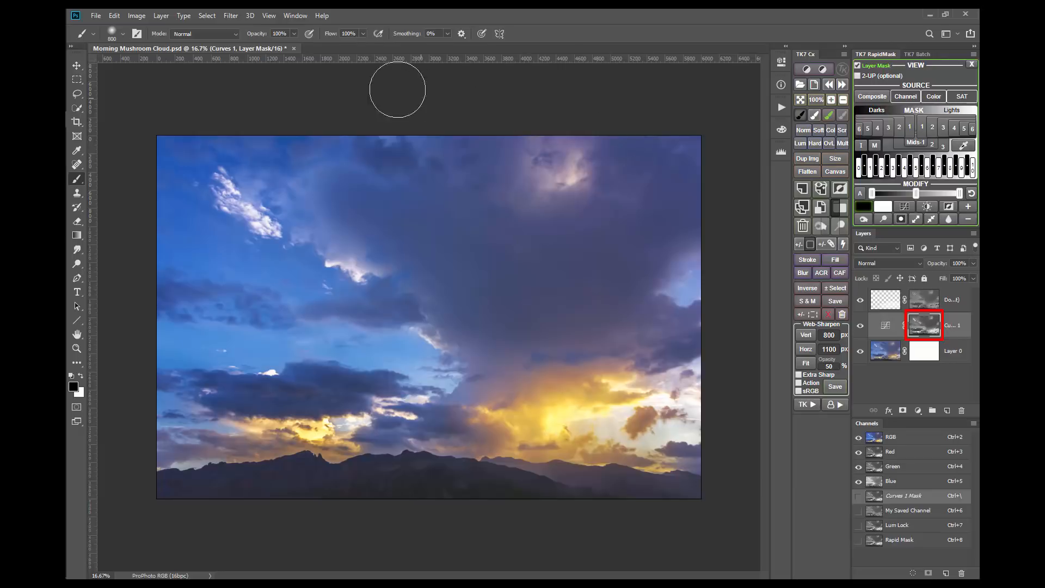
mouse_move(294, 34)
mouse_down()
mouse_move(290, 50)
mouse_move(272, 55)
mouse_up()
click(604, 387)
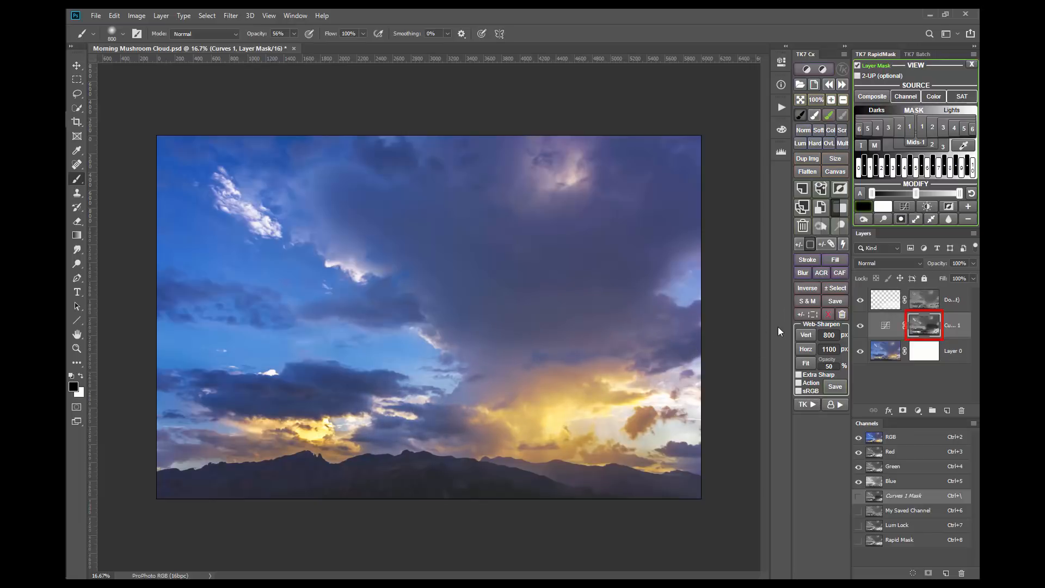
click(878, 66)
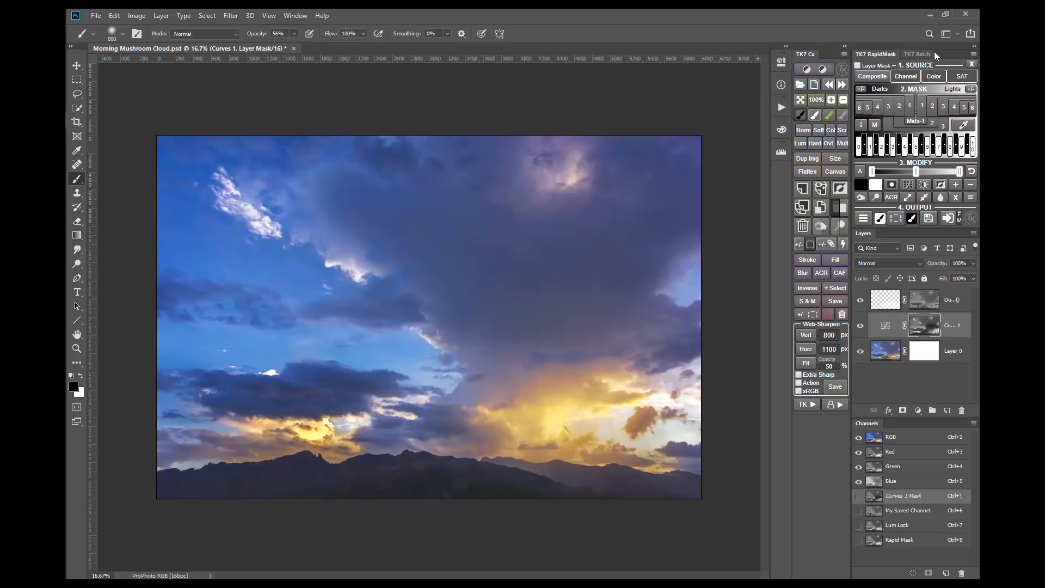
Open the settings of the RapidMask module
click(974, 55)
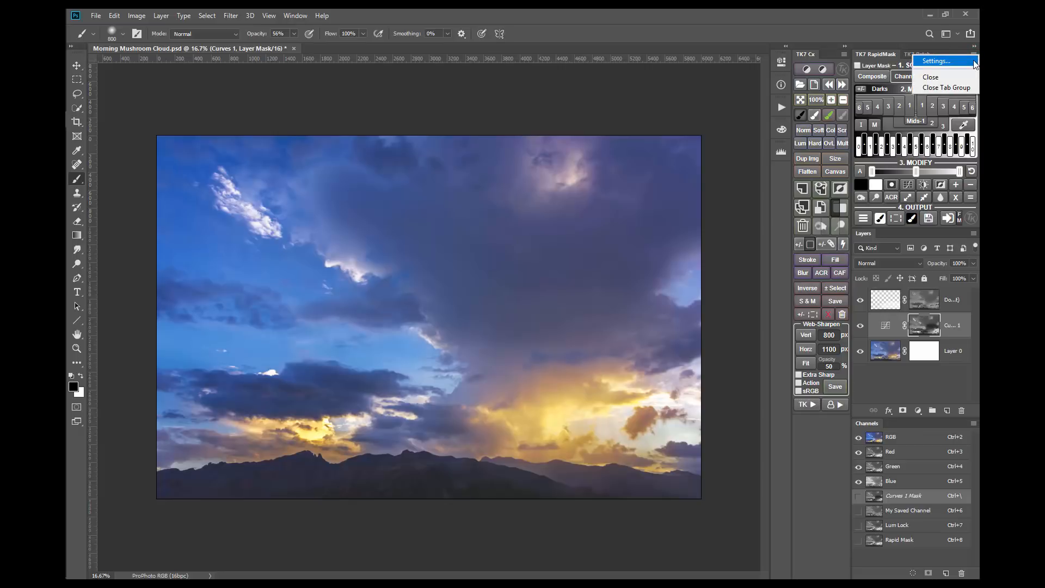
click(973, 218)
click(973, 218)
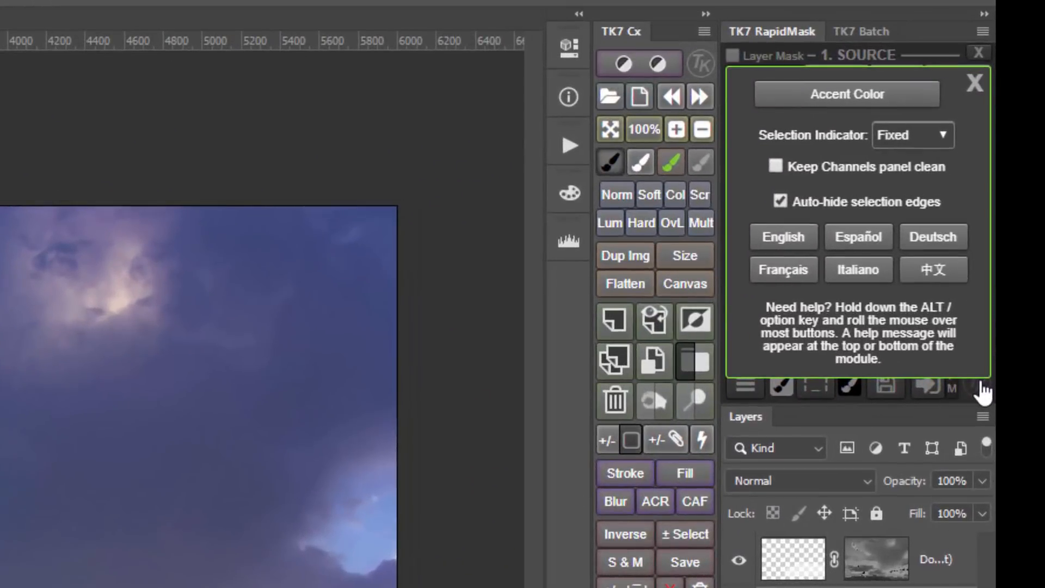
Try the Español, Deutsch and Chinese interface languages and switch back to English
click(877, 241)
click(919, 237)
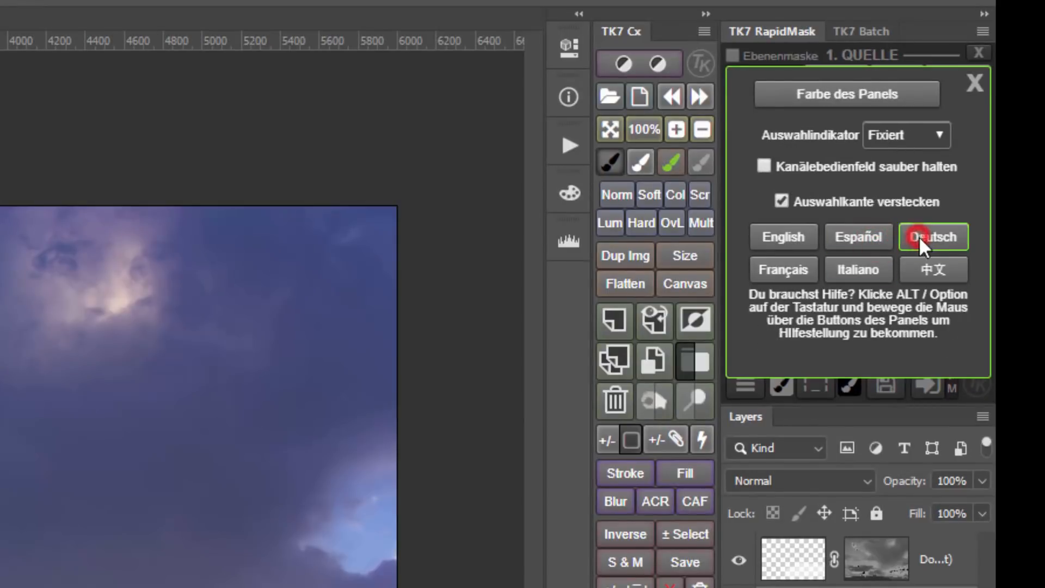
click(940, 270)
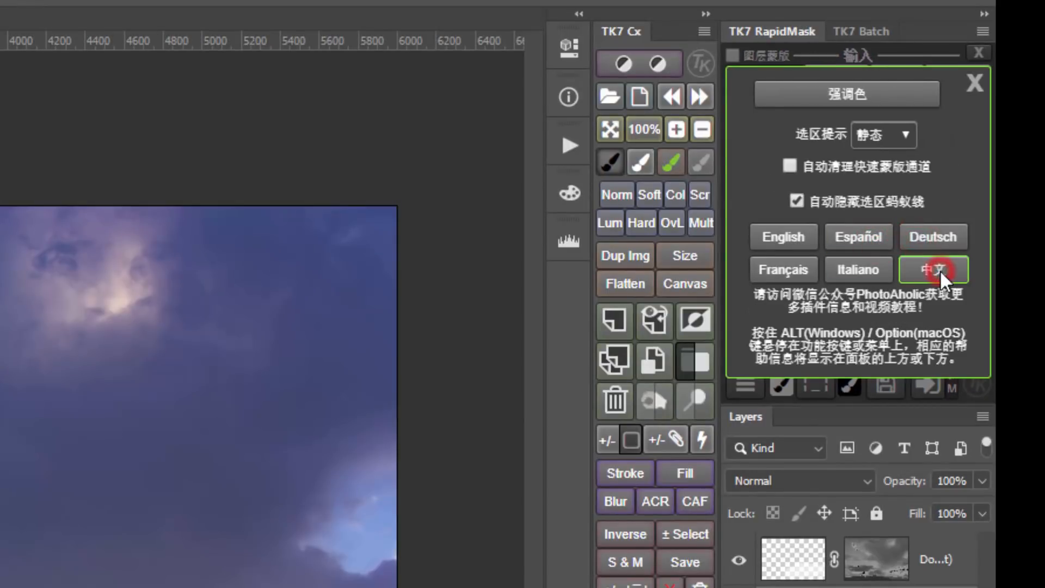
click(775, 241)
Check the Selection Indicator options and change the module's accent color to red
click(941, 136)
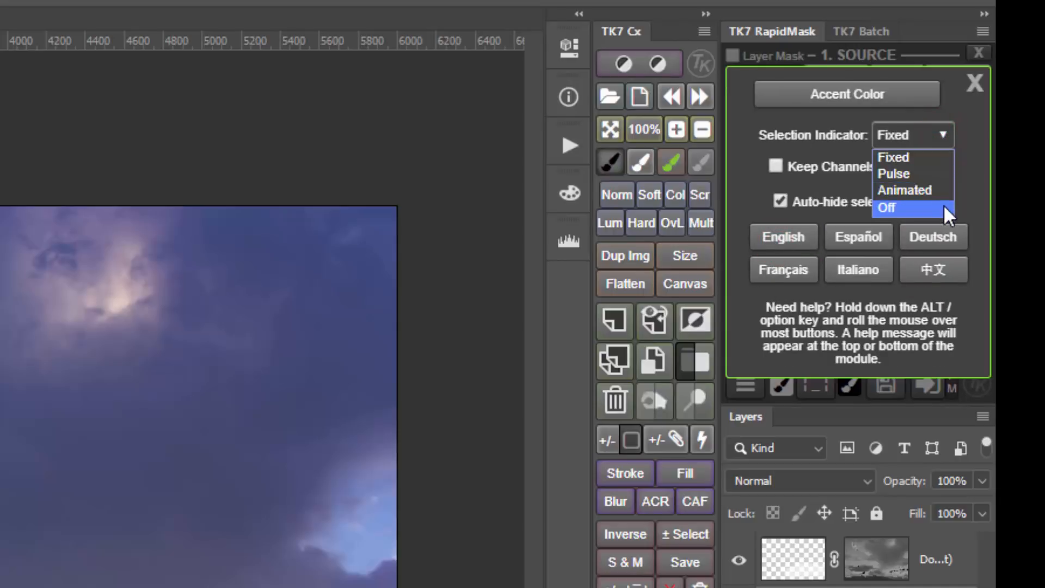
click(975, 164)
click(907, 90)
drag(455, 350, 609, 288)
click(821, 272)
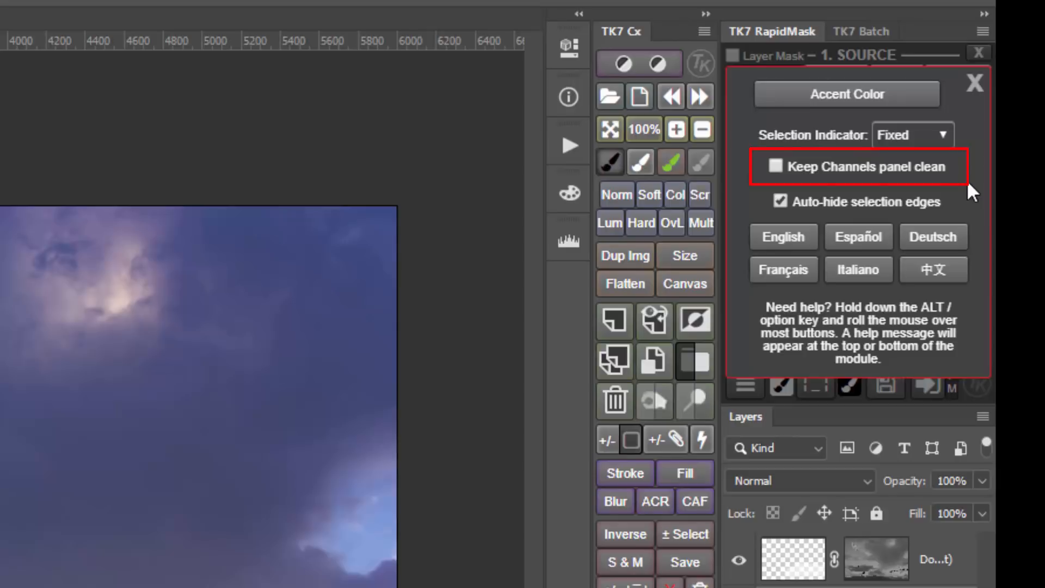
Enable Keep Channels panel clean, close the settings, and output the current mask as a selection
click(925, 167)
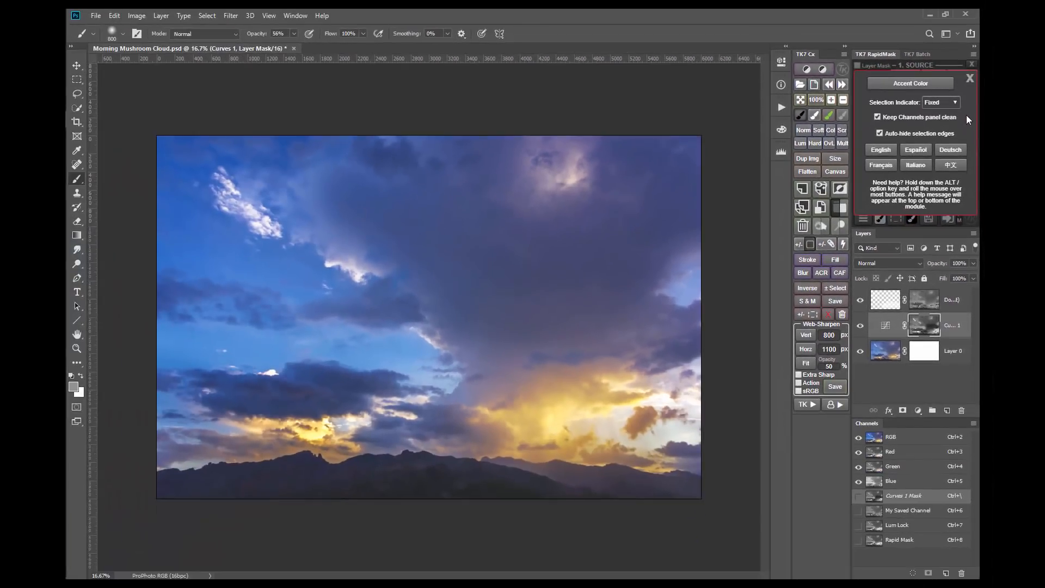
click(969, 80)
click(895, 220)
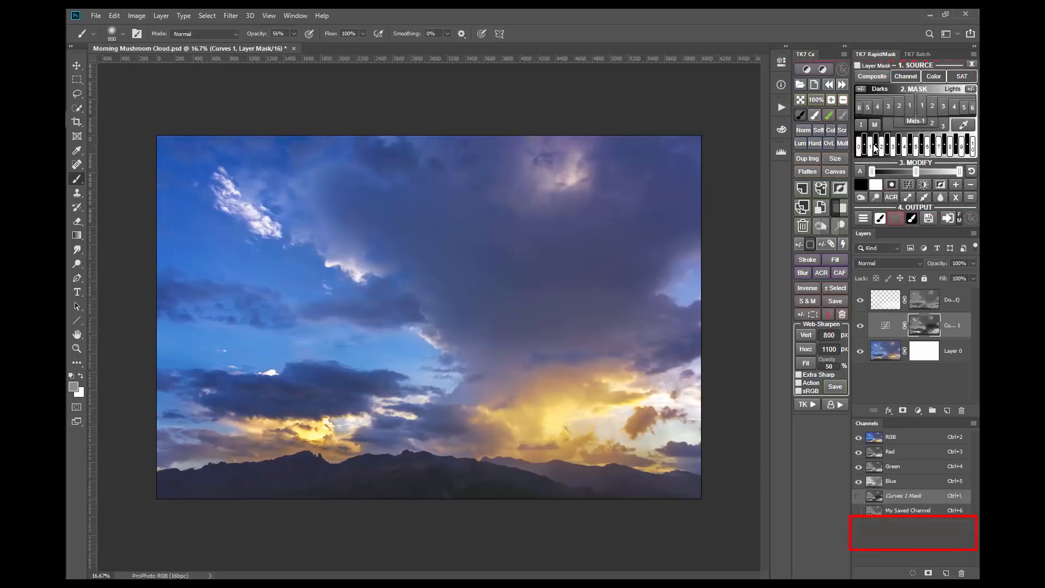
Generate a Composite Lights-2 mask and output it to a new Burn layer
click(861, 77)
click(930, 110)
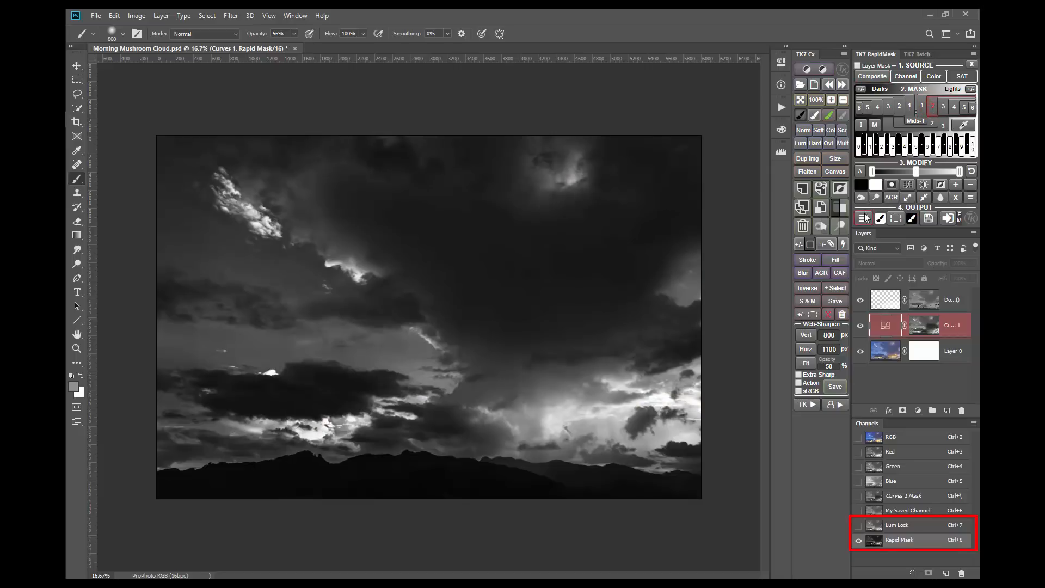
click(864, 218)
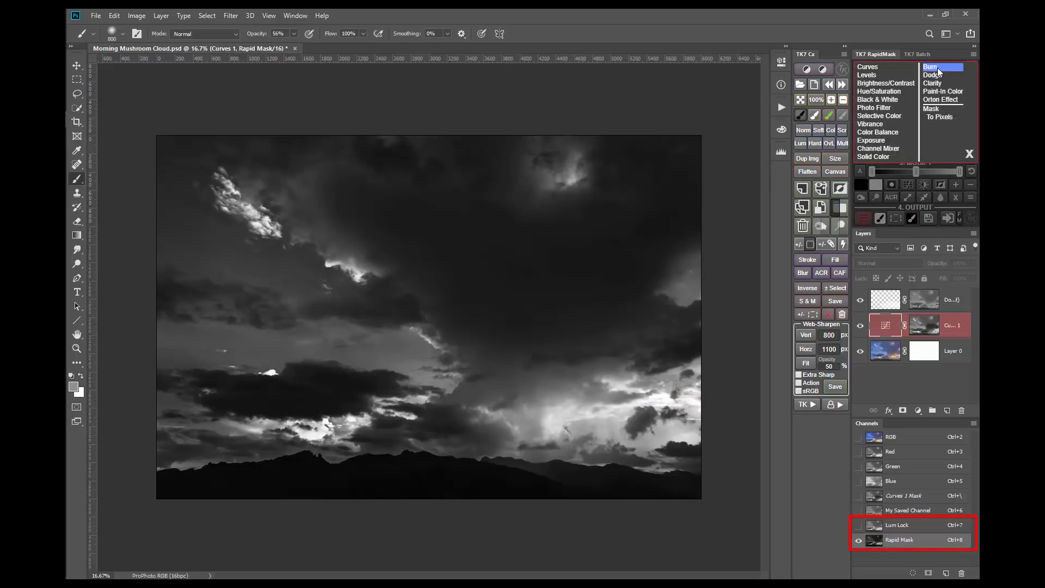
click(938, 69)
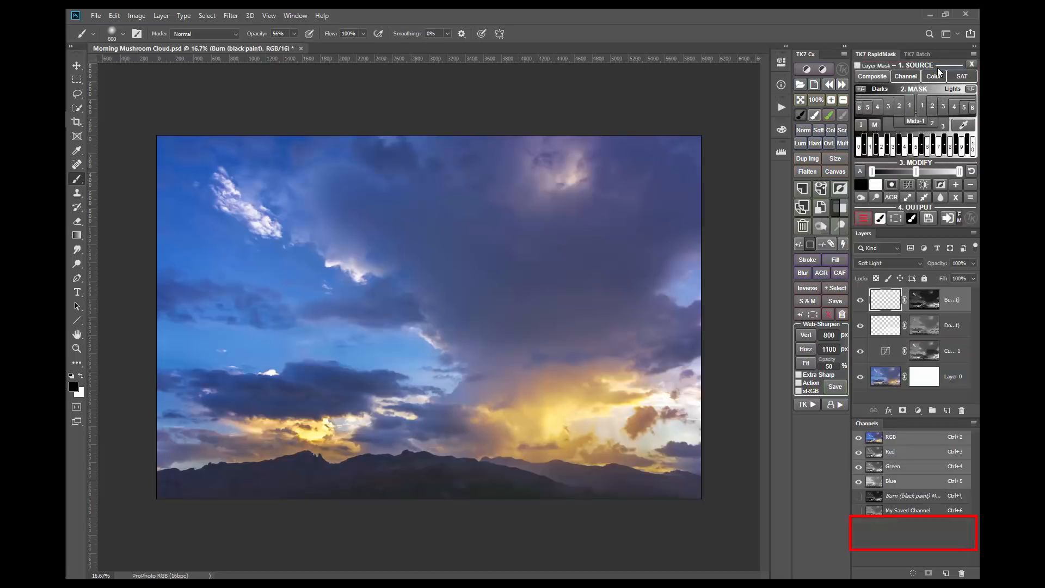